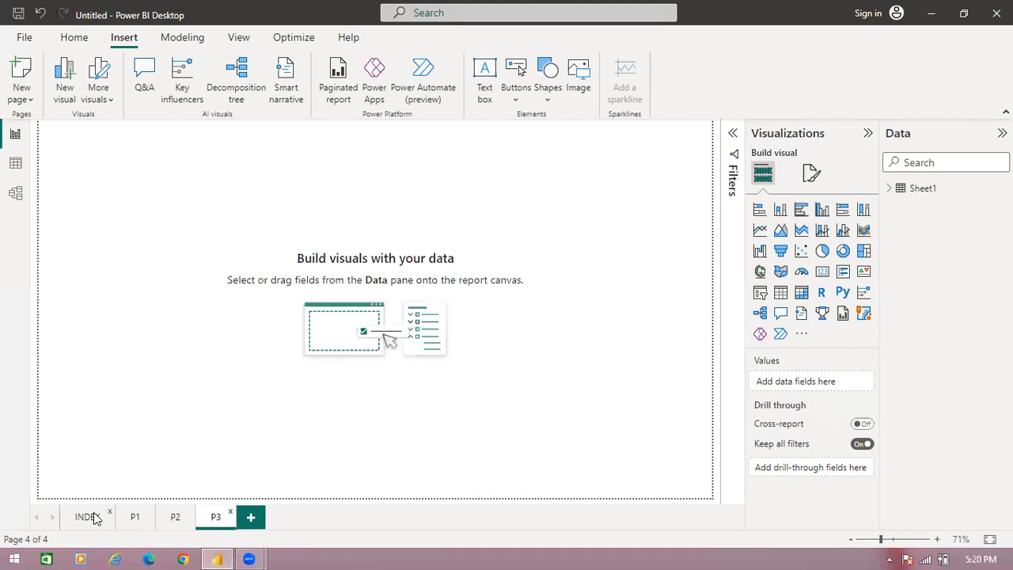
# - Add a text box to the INDEX page and resize it to a short strip about half the page wide
pyautogui.click(87, 517)
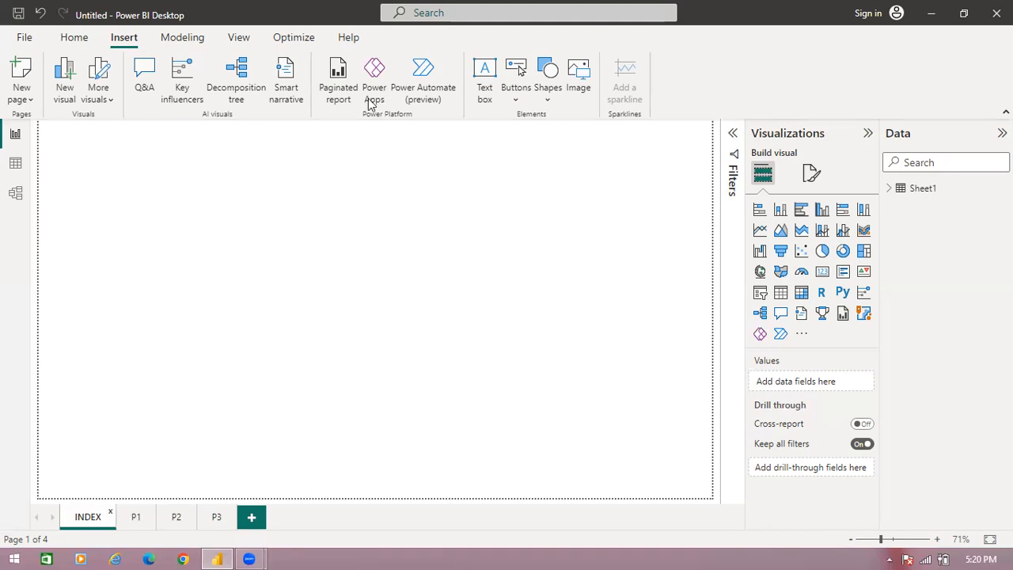
pyautogui.click(485, 96)
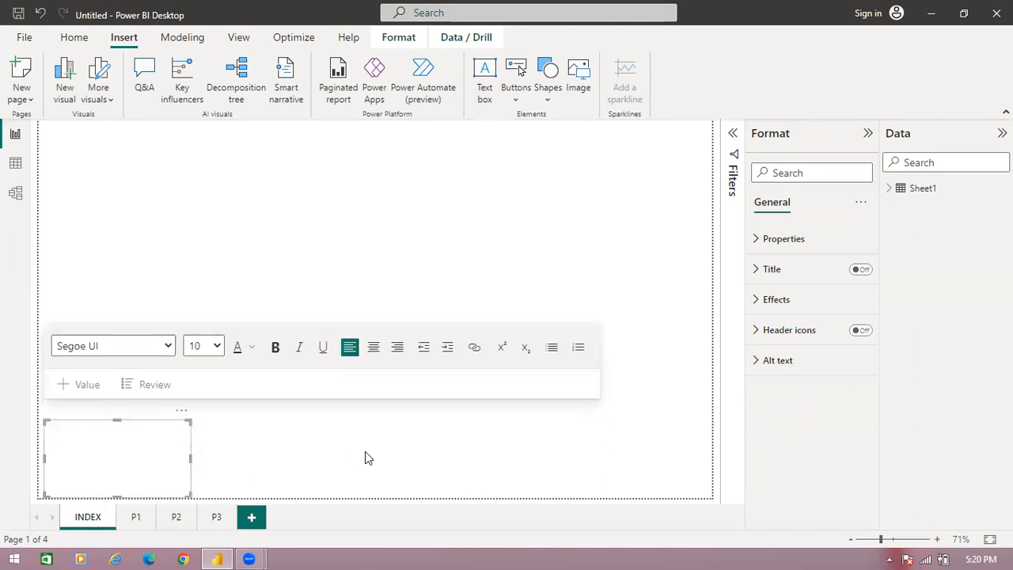
pyautogui.moveTo(190, 497); pyautogui.dragTo(373, 452)
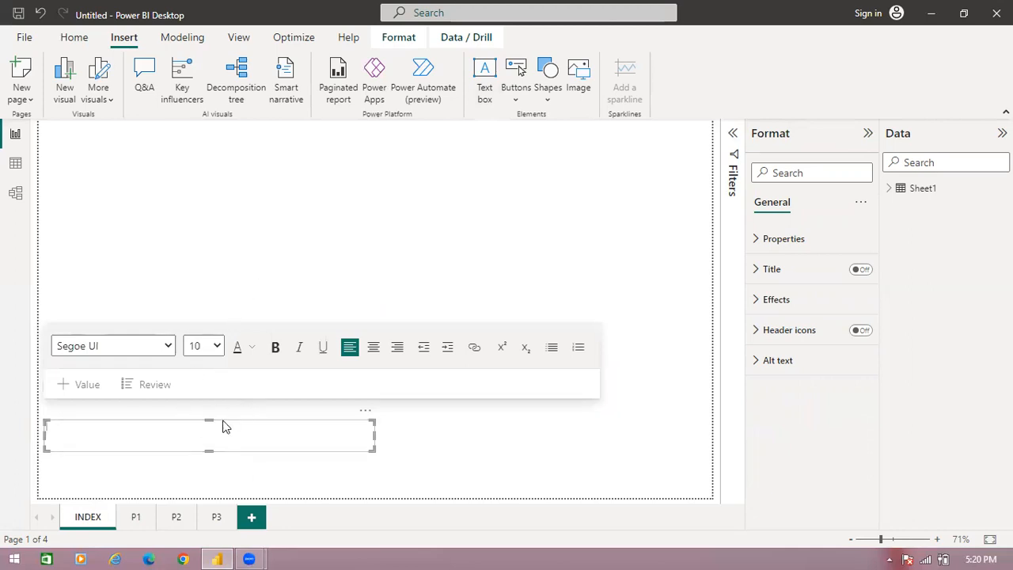
# - Set the text box's font to bold Cambria Math at size 32
pyautogui.click(217, 346)
pyautogui.click(201, 221)
pyautogui.click(167, 345)
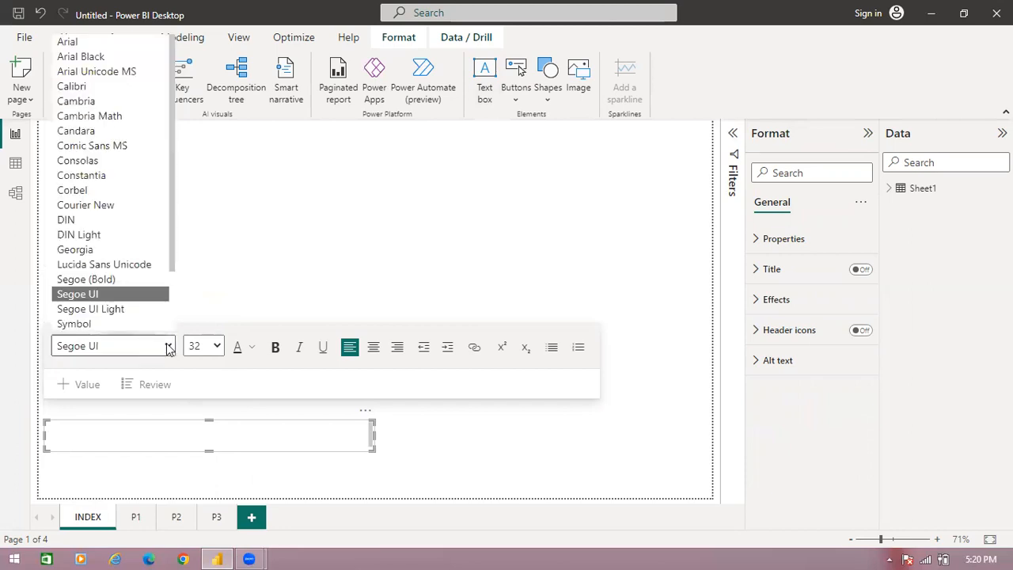
pyautogui.click(212, 236)
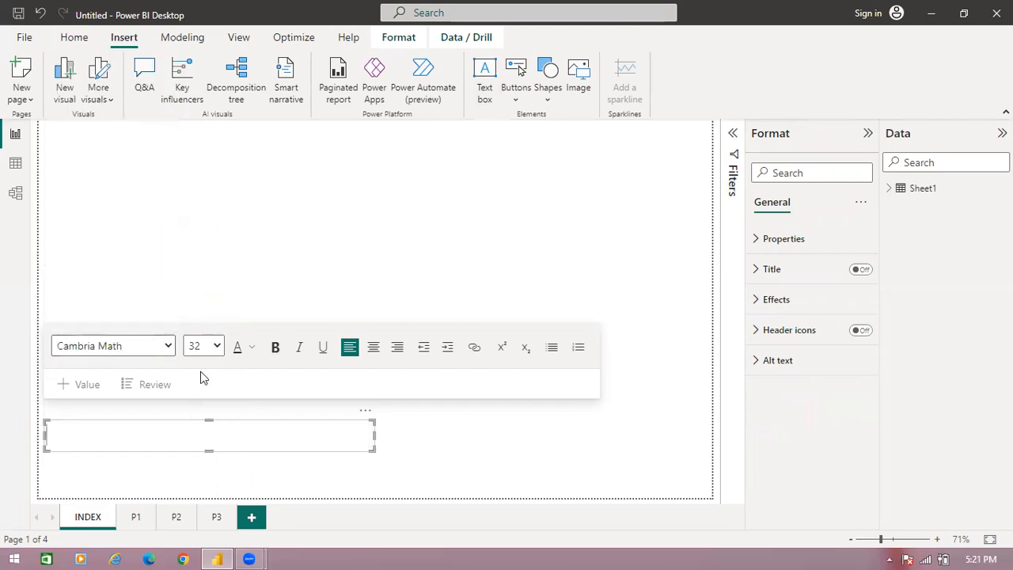
pyautogui.click(275, 347)
# - Enter the heading "INDEX PAGE" in the text box and center it
pyautogui.click(236, 433)
pyautogui.write('INDEX')
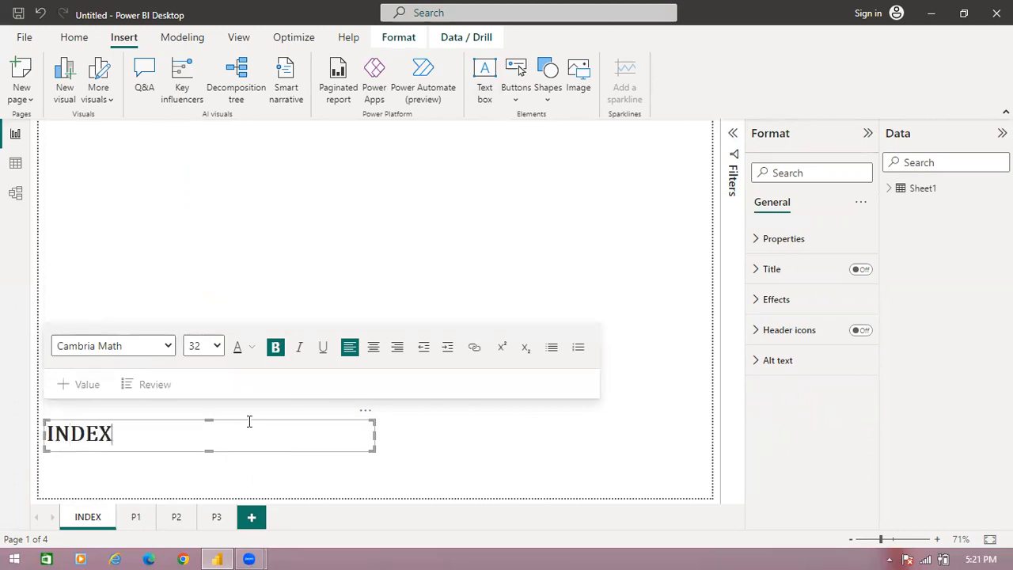
pyautogui.click(373, 346)
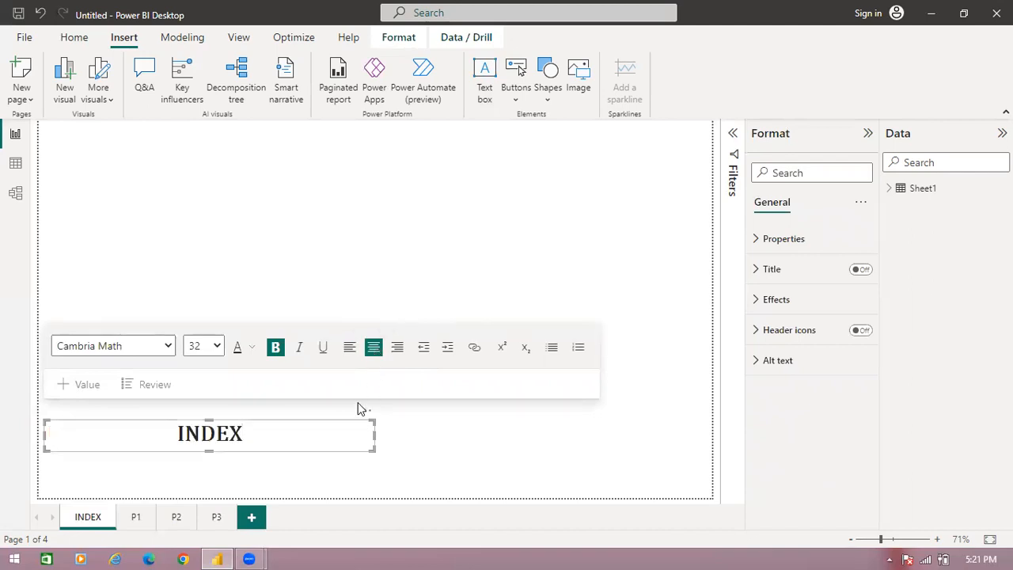
pyautogui.write('PAGE')
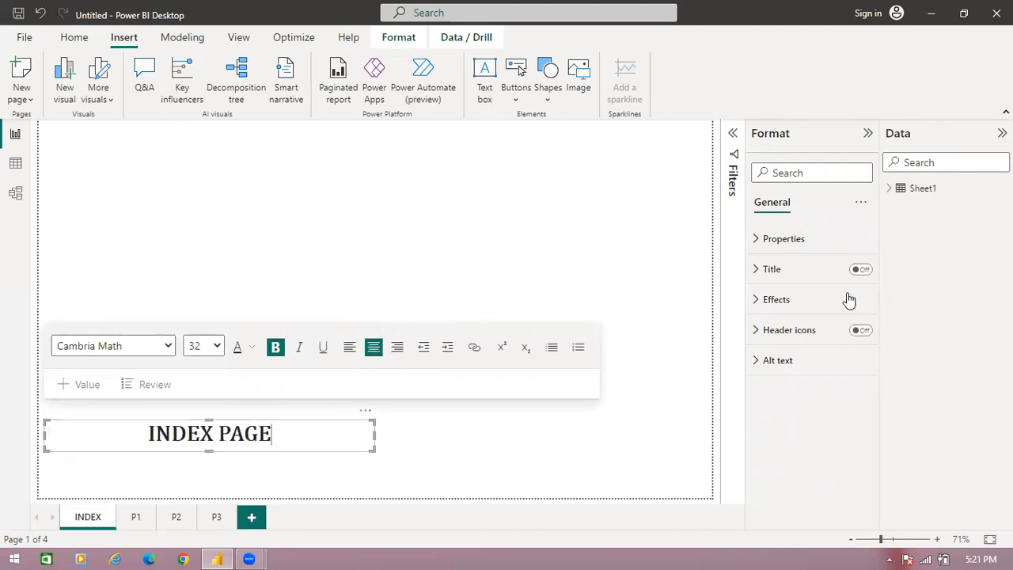
# - Set the background color of the INDEX PAGE text box to the recently used light pink
pyautogui.click(760, 301)
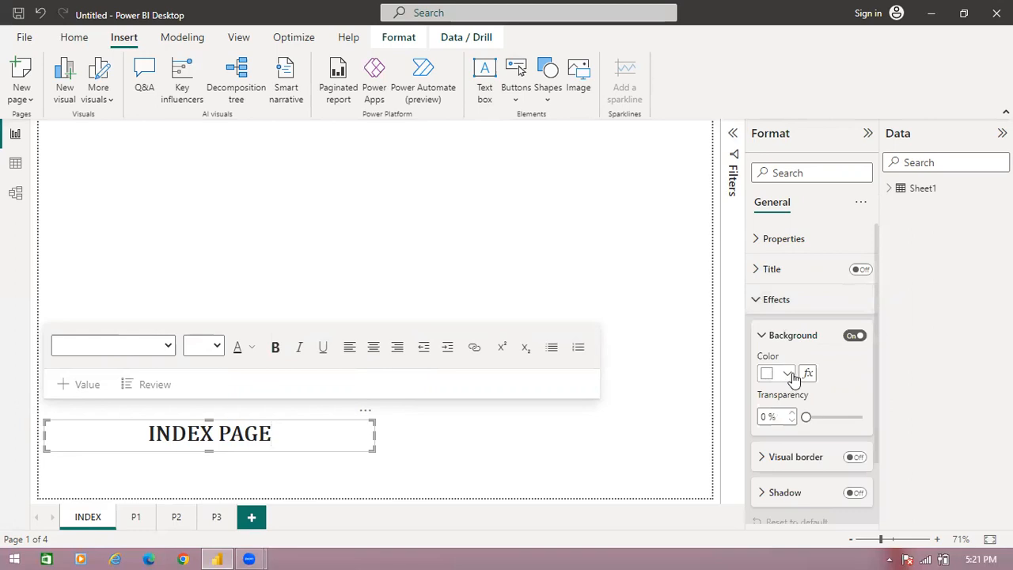
pyautogui.click(787, 375)
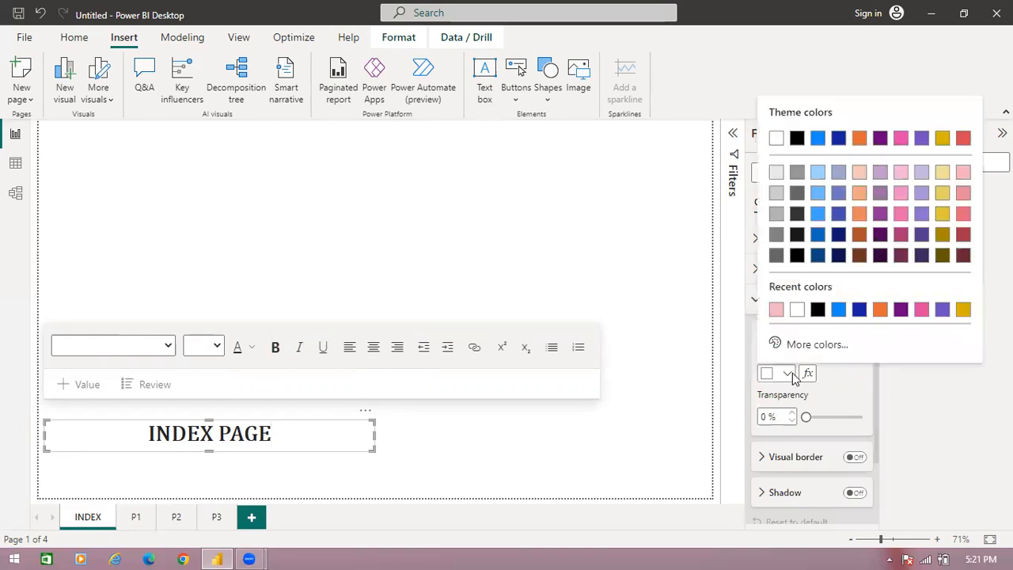
pyautogui.click(777, 310)
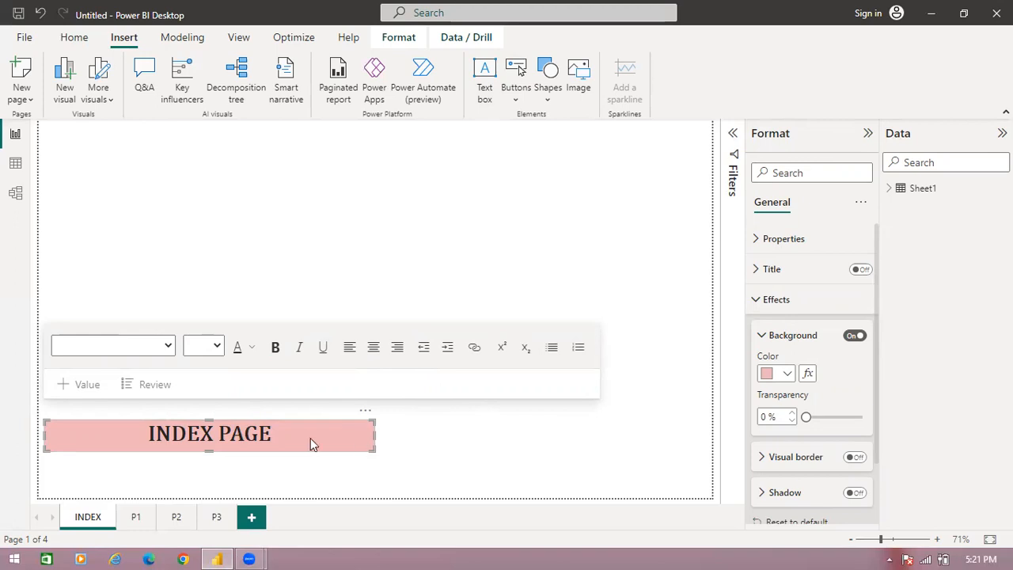
pyautogui.doubleClick(429, 456)
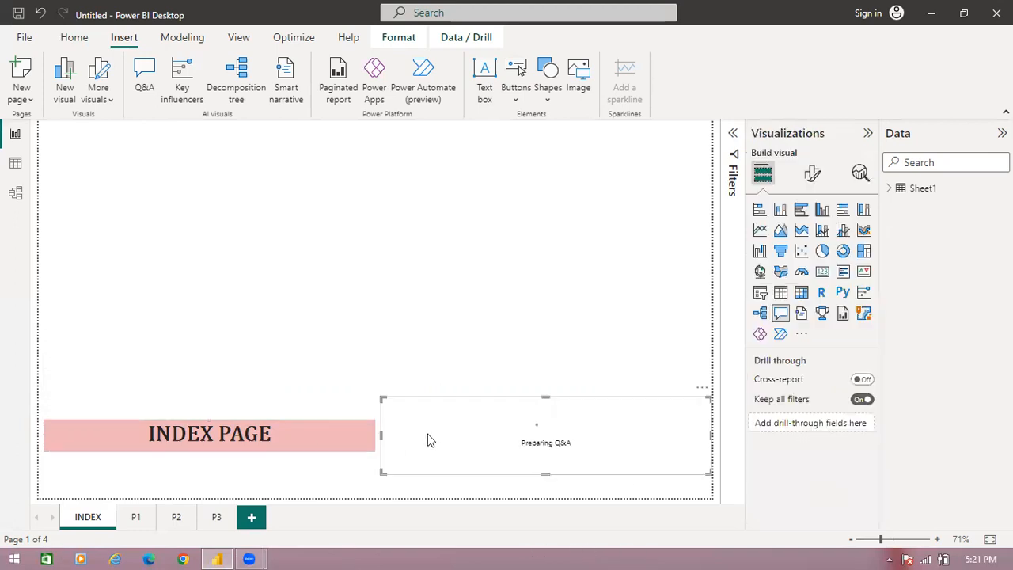
pyautogui.click(703, 389)
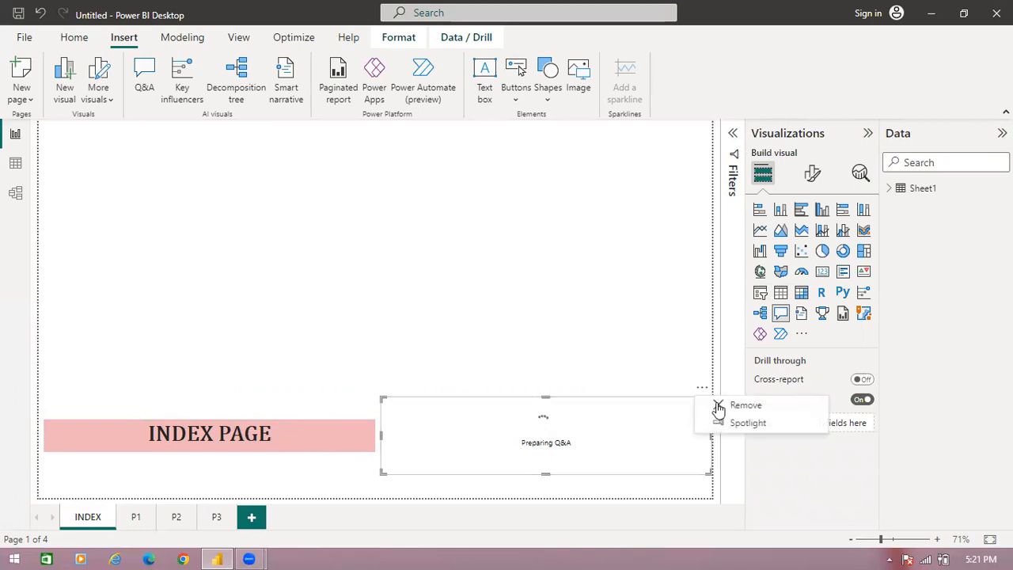
pyautogui.click(745, 405)
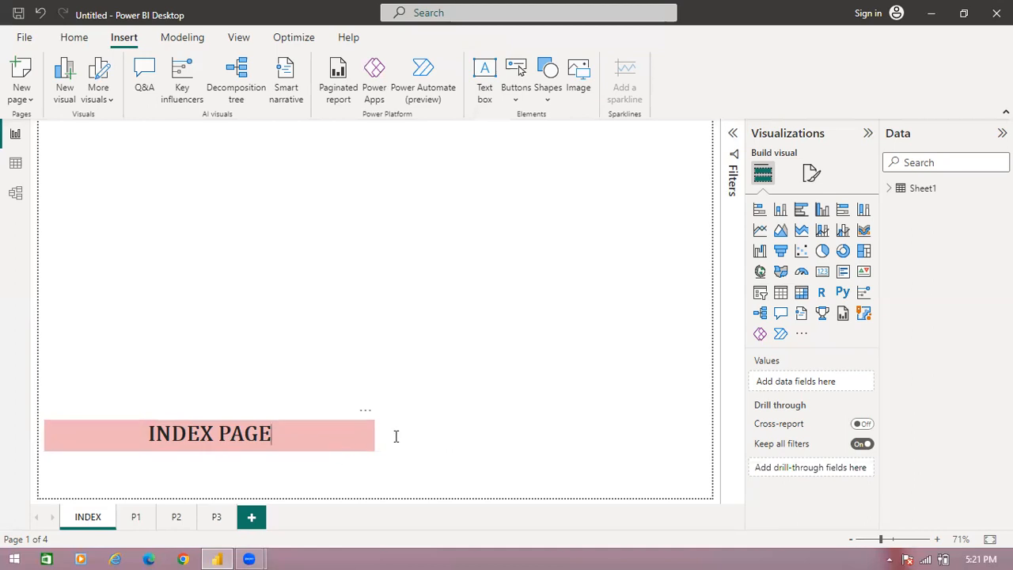
# - Resize the INDEX PAGE text box into a tall panel covering the left half of the page, with its top near the page's upper edge
pyautogui.click(348, 422)
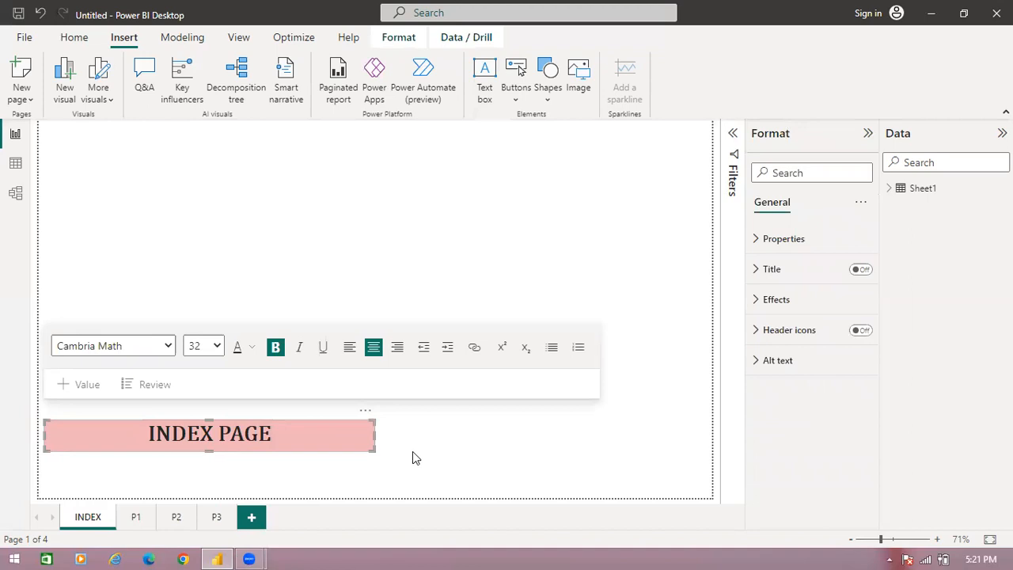
pyautogui.click(376, 388)
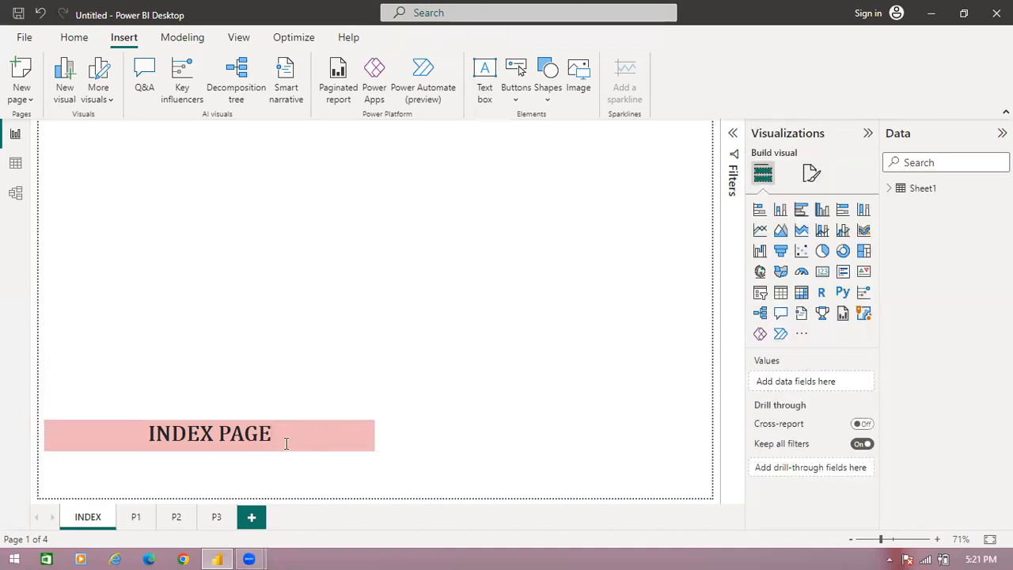
pyautogui.click(317, 433)
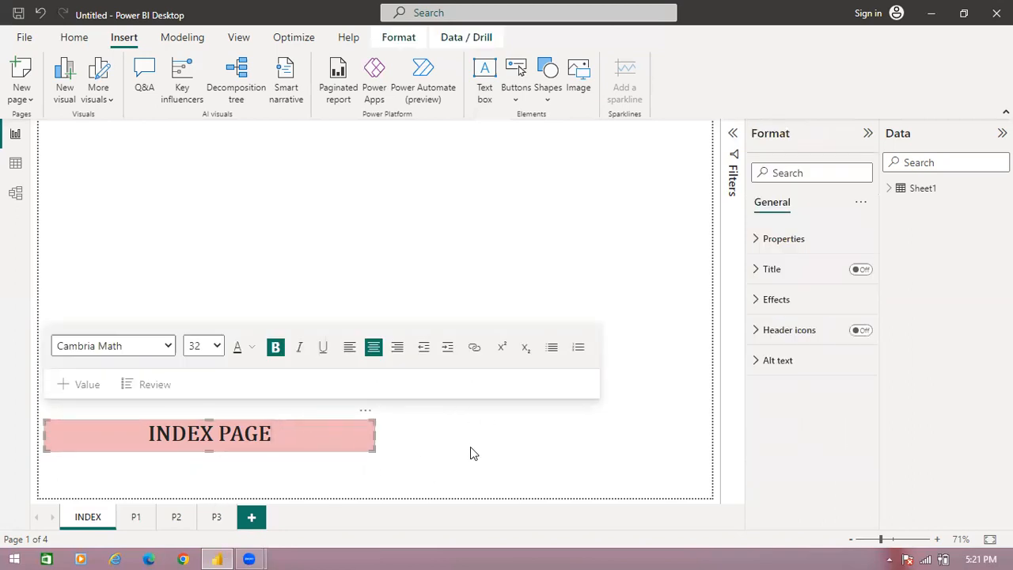
pyautogui.moveTo(370, 445); pyautogui.dragTo(414, 361)
pyautogui.click(282, 417)
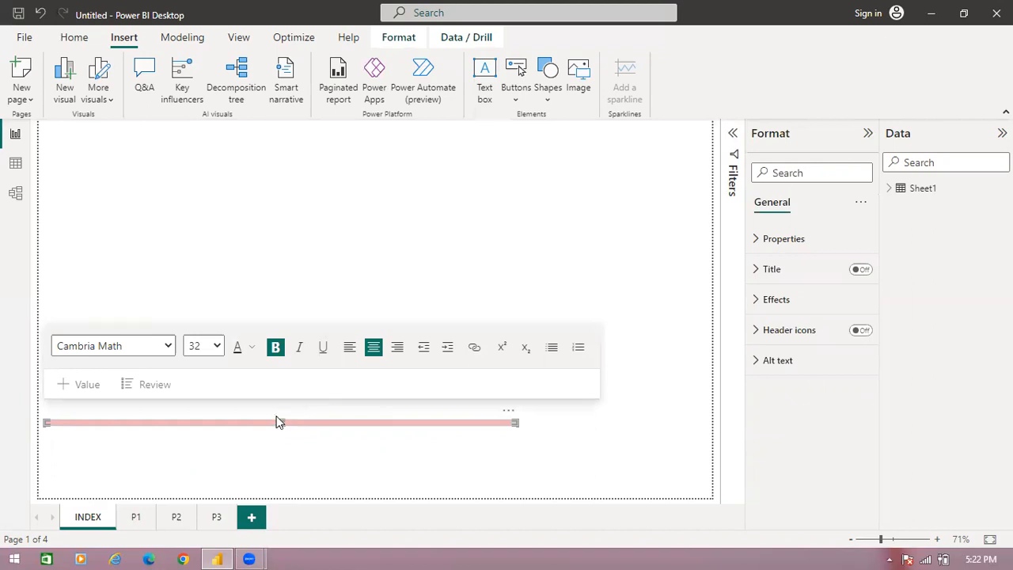
pyautogui.click(281, 418)
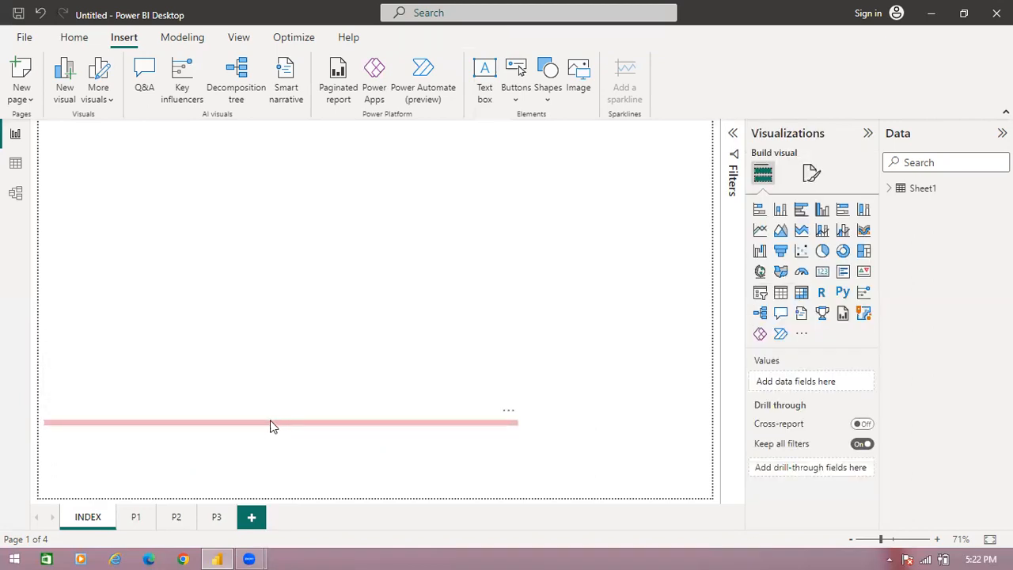
pyautogui.click(394, 423)
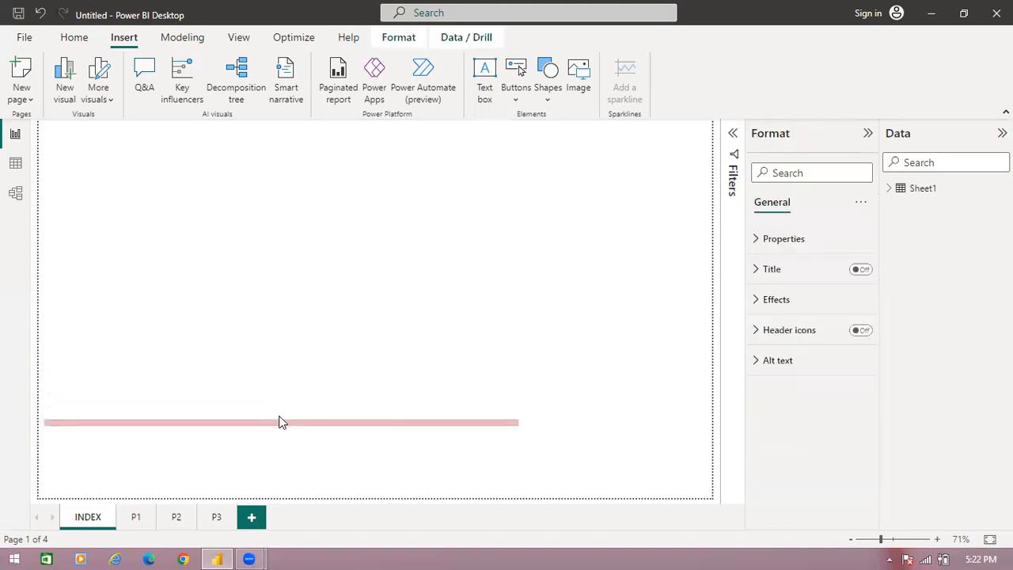
pyautogui.moveTo(281, 422); pyautogui.dragTo(464, 165)
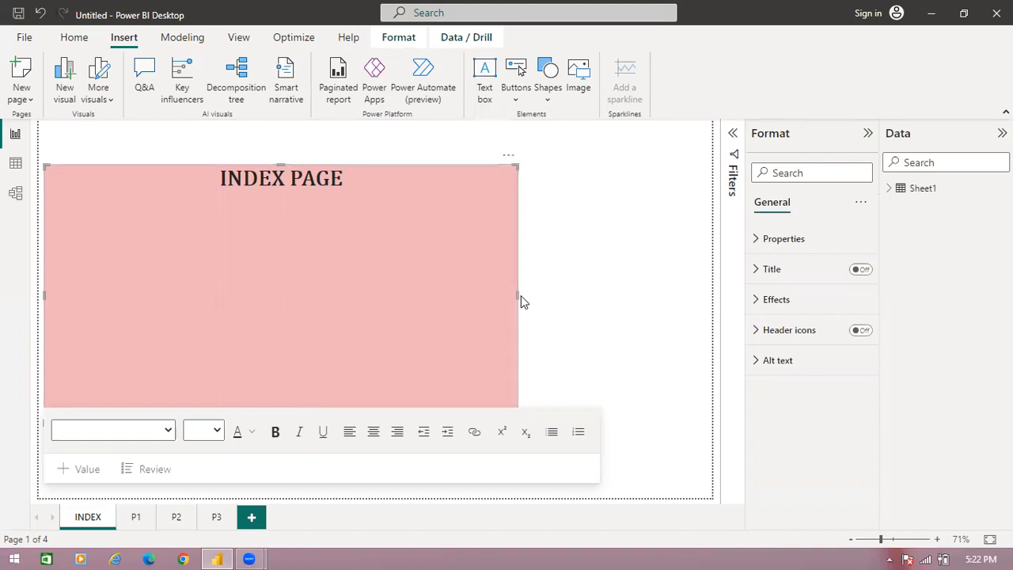
pyautogui.moveTo(515, 296); pyautogui.dragTo(473, 269)
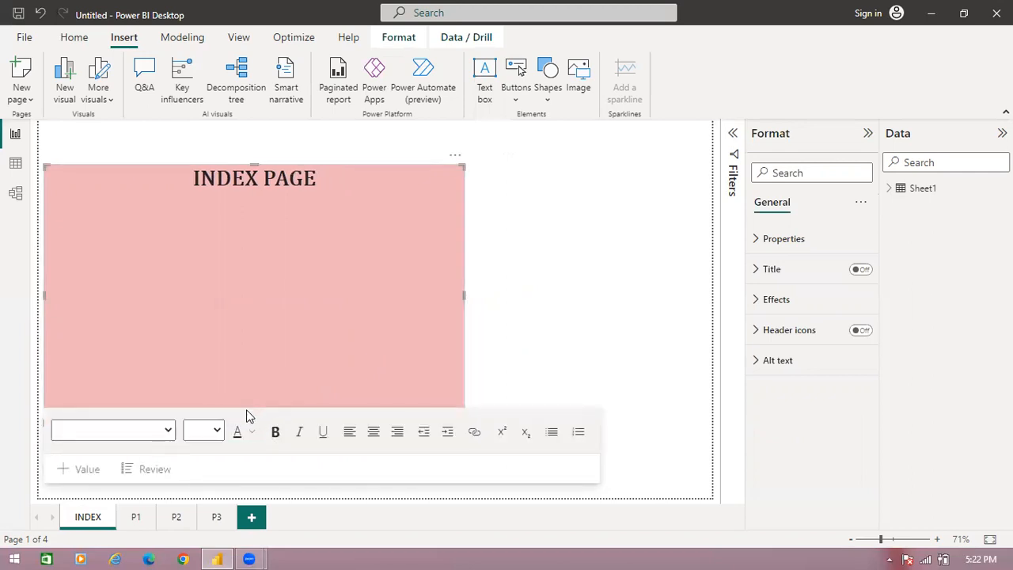
pyautogui.moveTo(460, 163); pyautogui.dragTo(375, 132)
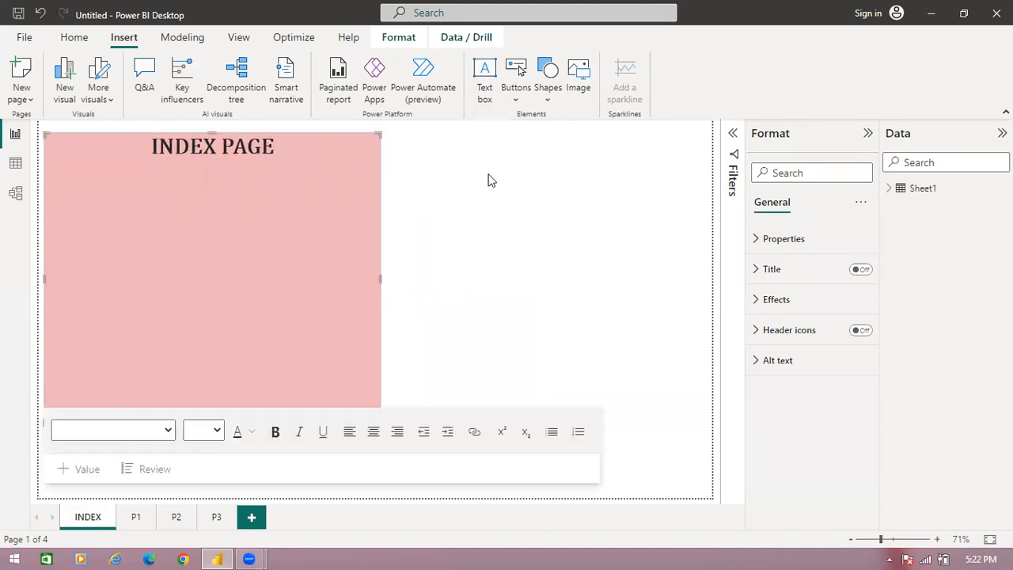
pyautogui.click(411, 174)
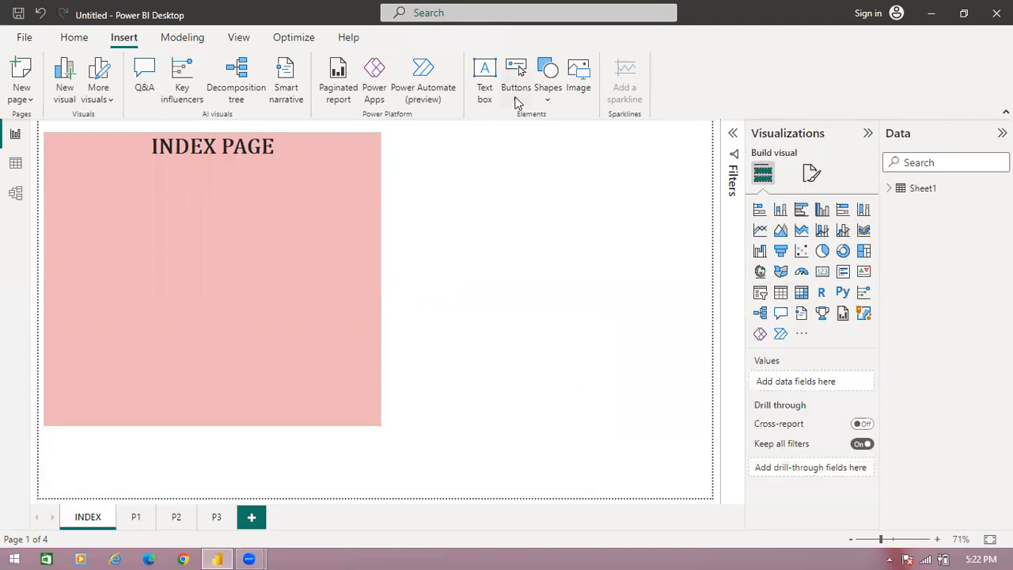
# - Insert a blank button and place it to the right of the pink panel, near the top of the page
pyautogui.click(516, 99)
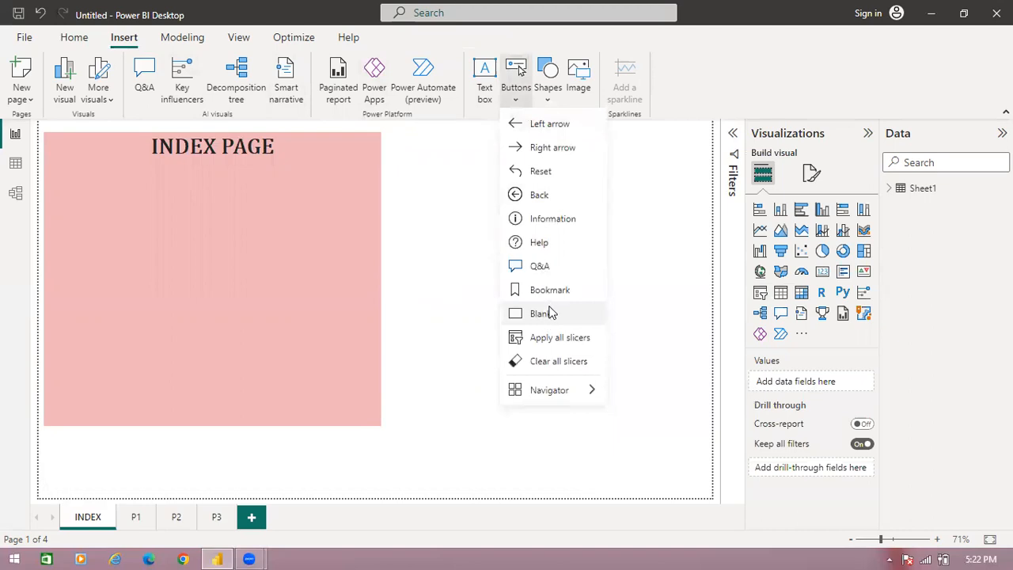
pyautogui.click(552, 313)
pyautogui.moveTo(130, 125); pyautogui.dragTo(523, 176)
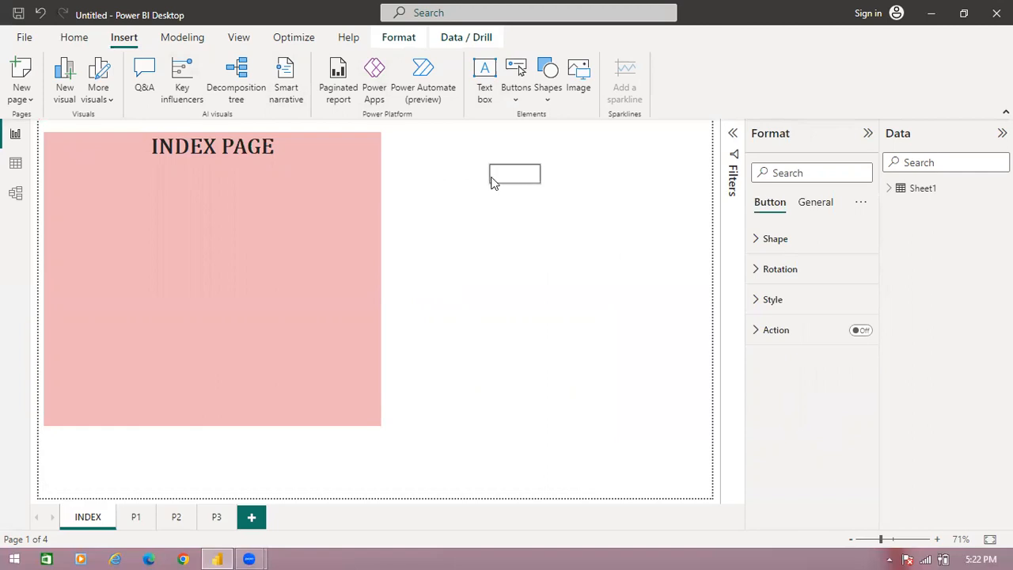
# - Add a second blank button and align it vertically below the first one
pyautogui.click(515, 101)
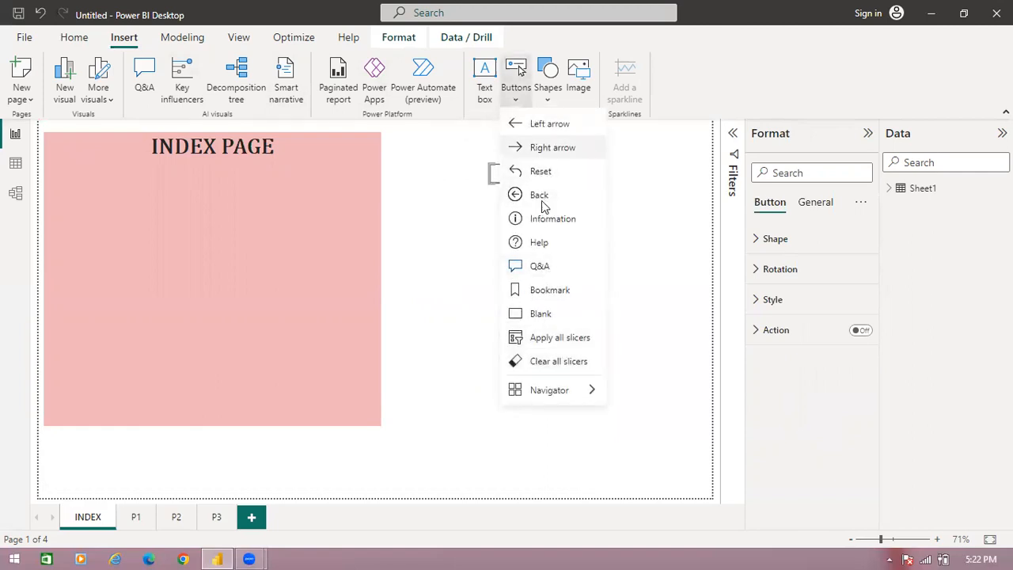
pyautogui.click(535, 313)
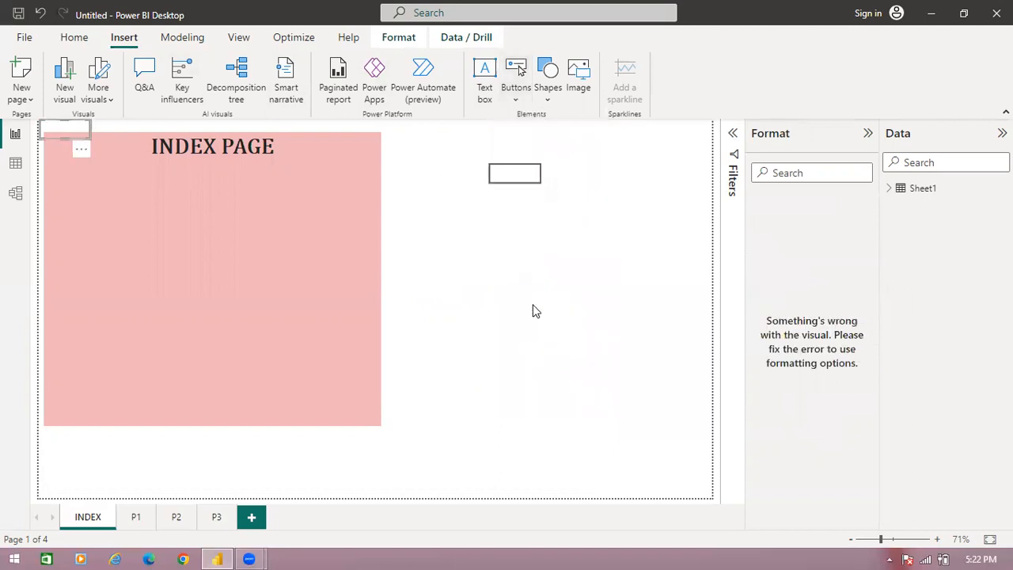
pyautogui.click(73, 127)
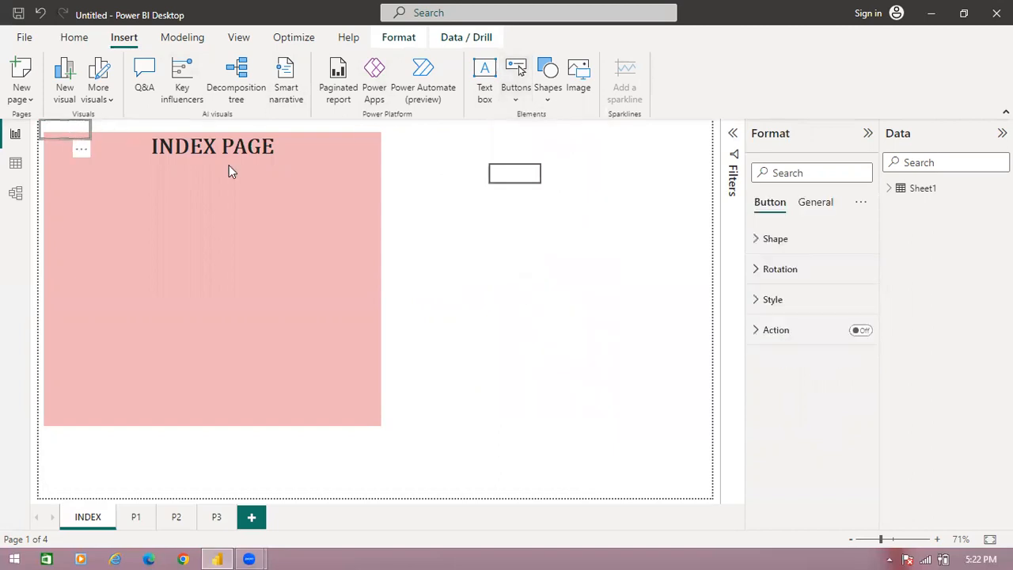
pyautogui.moveTo(514, 238)
pyautogui.mouseDown()
pyautogui.moveTo(533, 235)
pyautogui.moveTo(510, 229)
pyautogui.mouseUp()
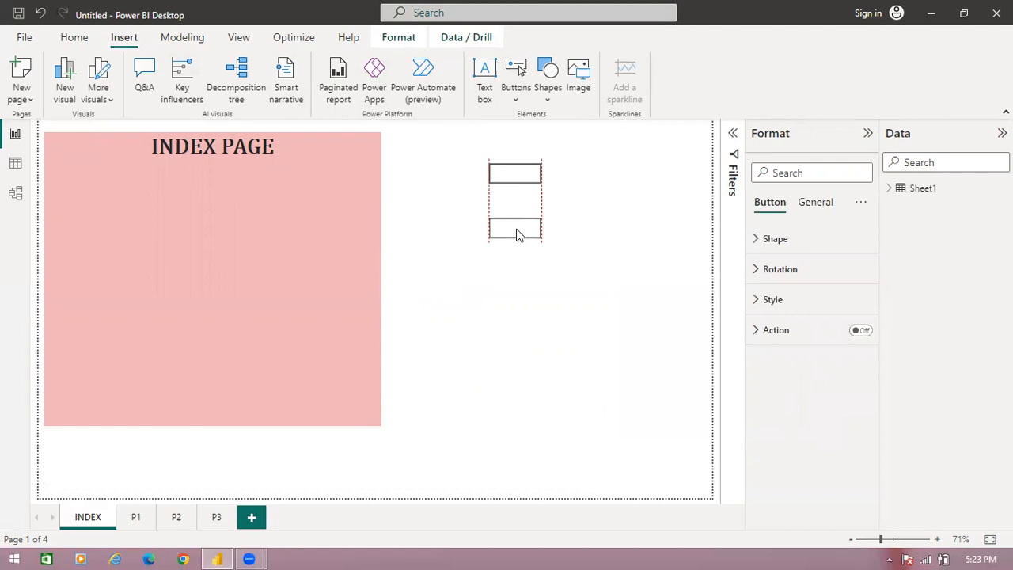
# - Add a third blank button, align it below the second one, and select the topmost button
pyautogui.click(516, 101)
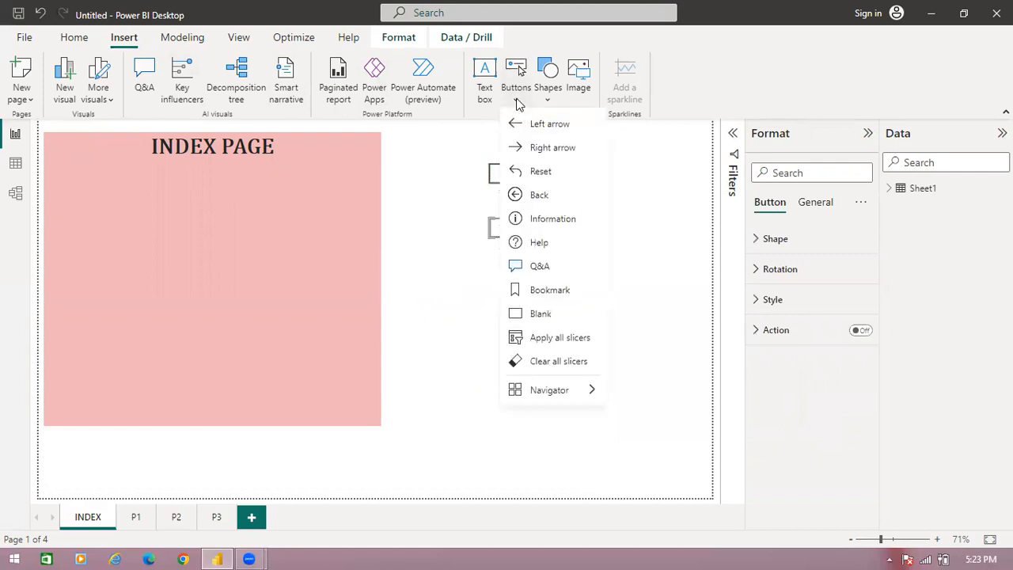
pyautogui.click(543, 315)
pyautogui.click(69, 132)
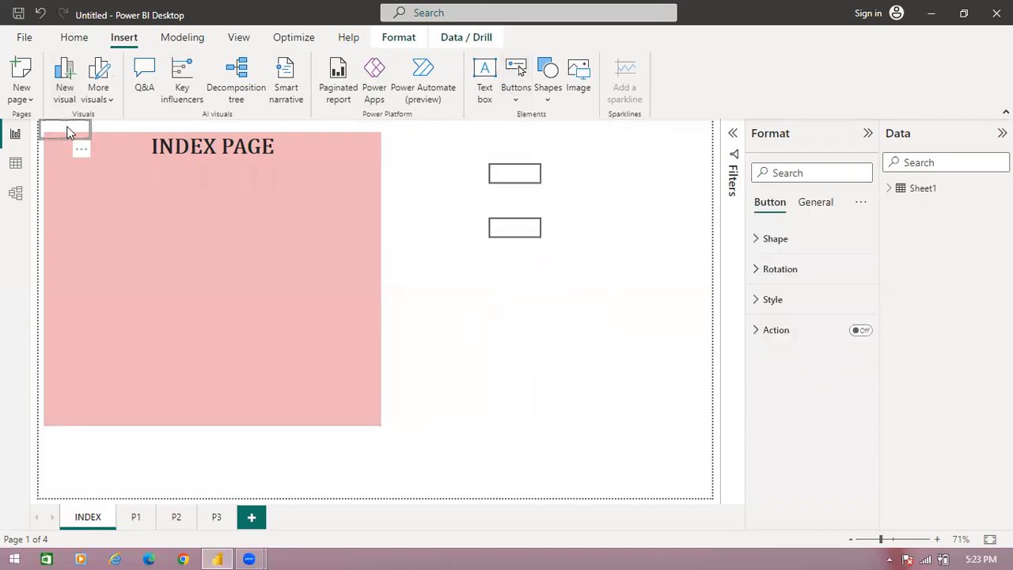
pyautogui.moveTo(406, 266); pyautogui.dragTo(523, 282)
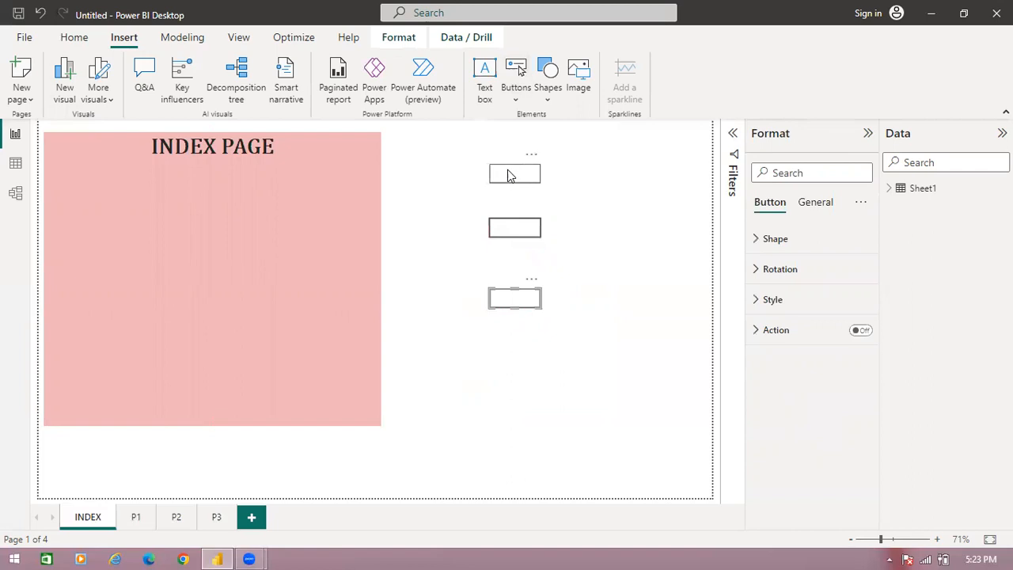
pyautogui.click(536, 179)
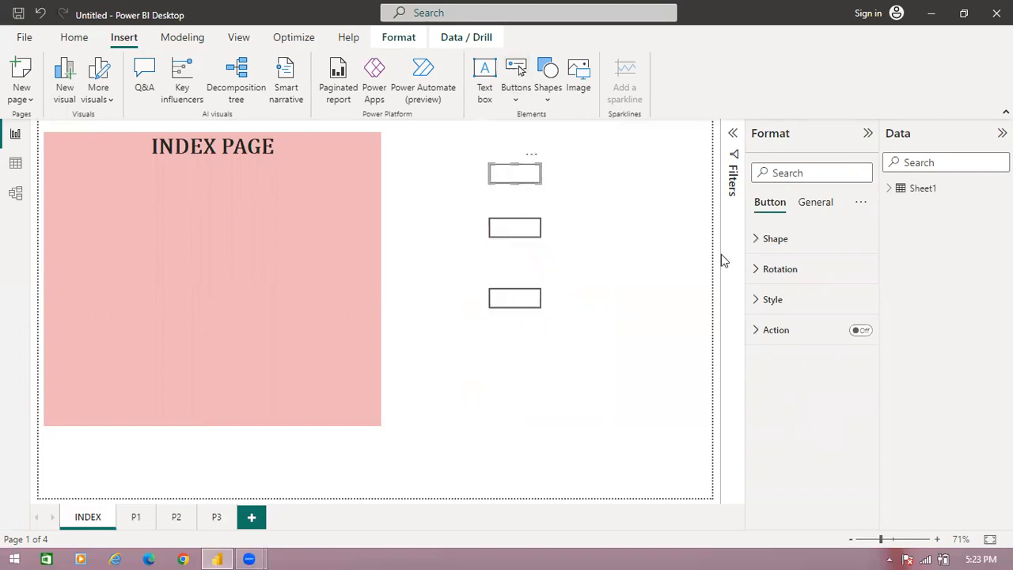
# - Turn on the text of the topmost button in its default state and label it P1
pyautogui.click(812, 209)
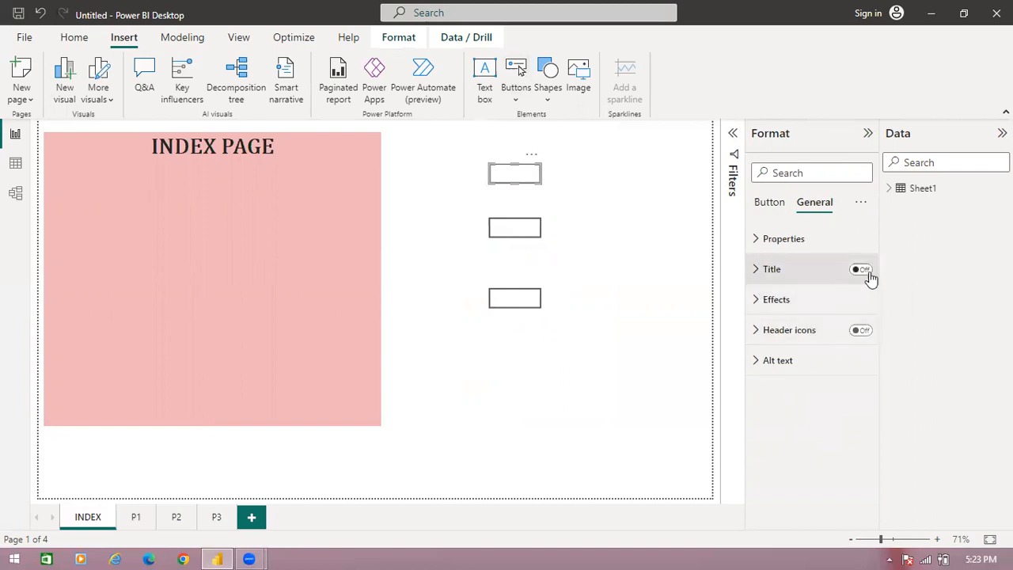
pyautogui.click(757, 205)
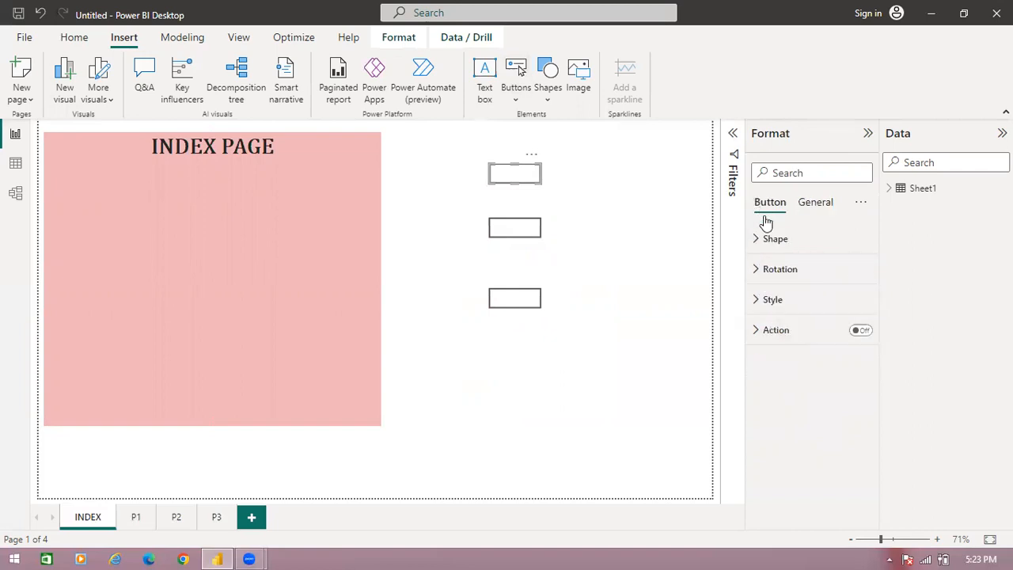
pyautogui.click(762, 301)
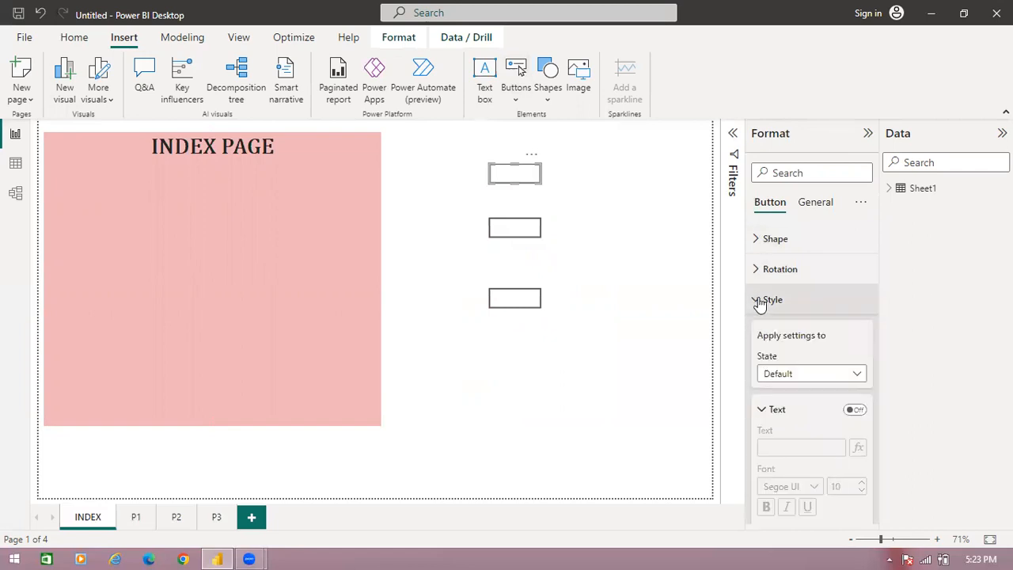
pyautogui.click(857, 409)
pyautogui.click(771, 447)
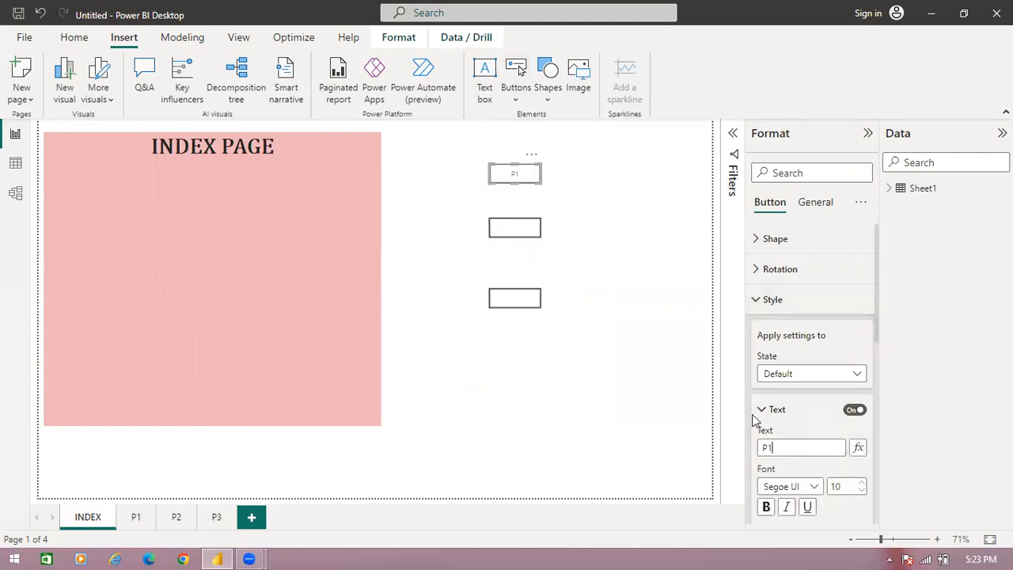
# - Enlarge the font of the P1 button's label and make it bold
pyautogui.click(861, 485)
pyautogui.click(863, 485)
pyautogui.click(863, 484)
pyautogui.click(864, 484)
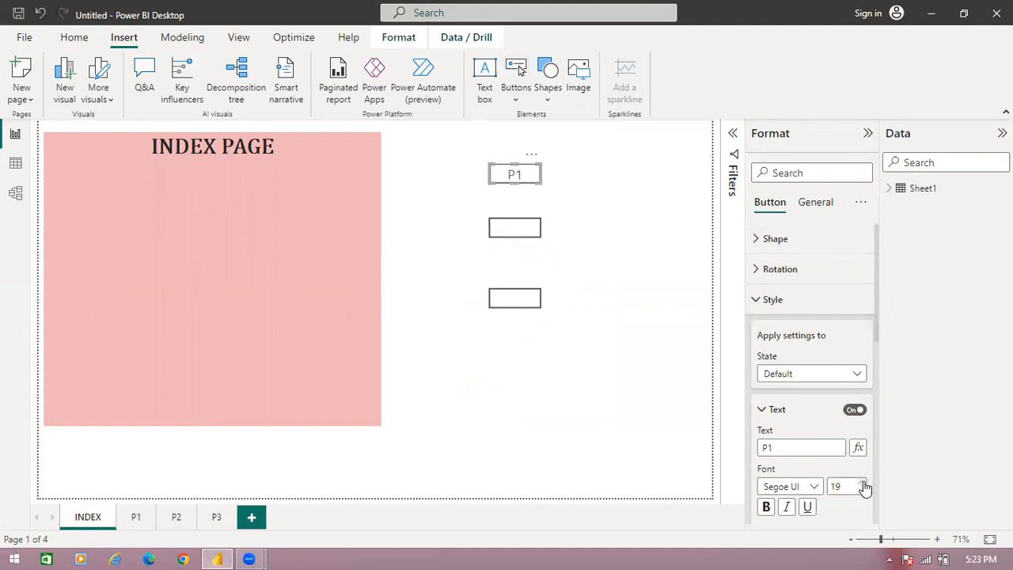
pyautogui.click(765, 507)
# - Turn on the middle button's text, label it P2, and format the label bold at font size 18
pyautogui.click(523, 238)
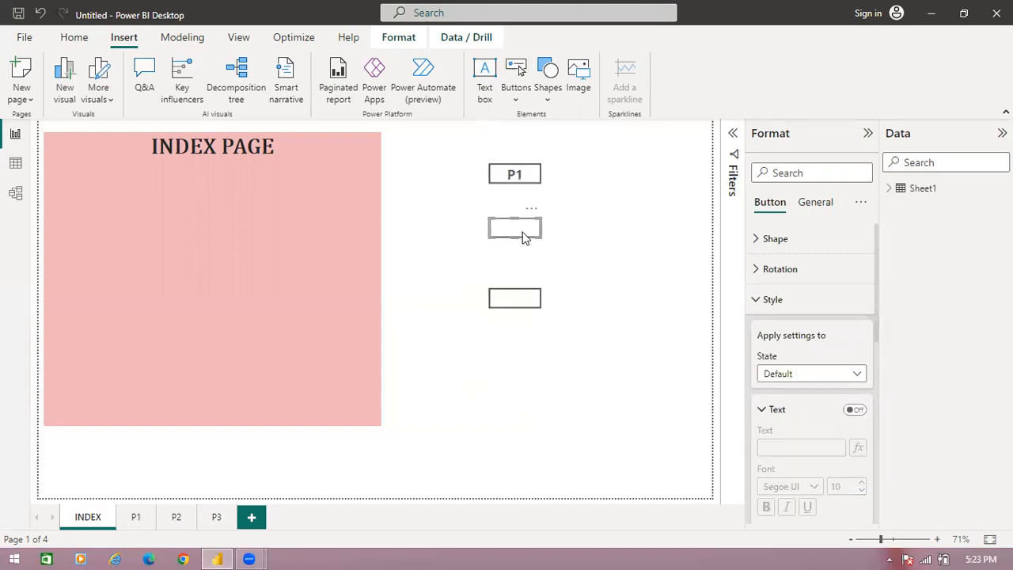
pyautogui.click(858, 412)
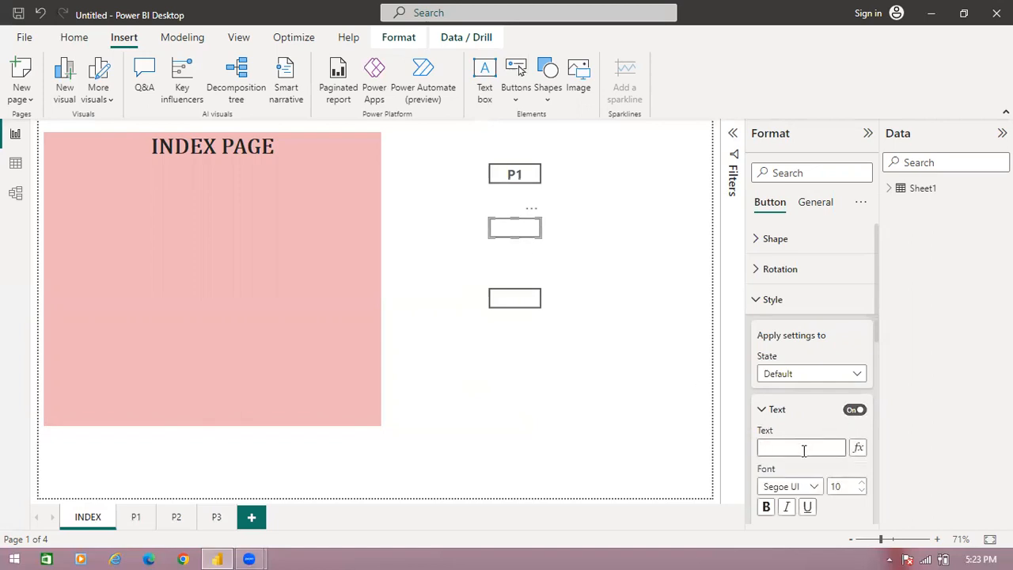
pyautogui.click(766, 506)
pyautogui.click(863, 485)
pyautogui.click(863, 485)
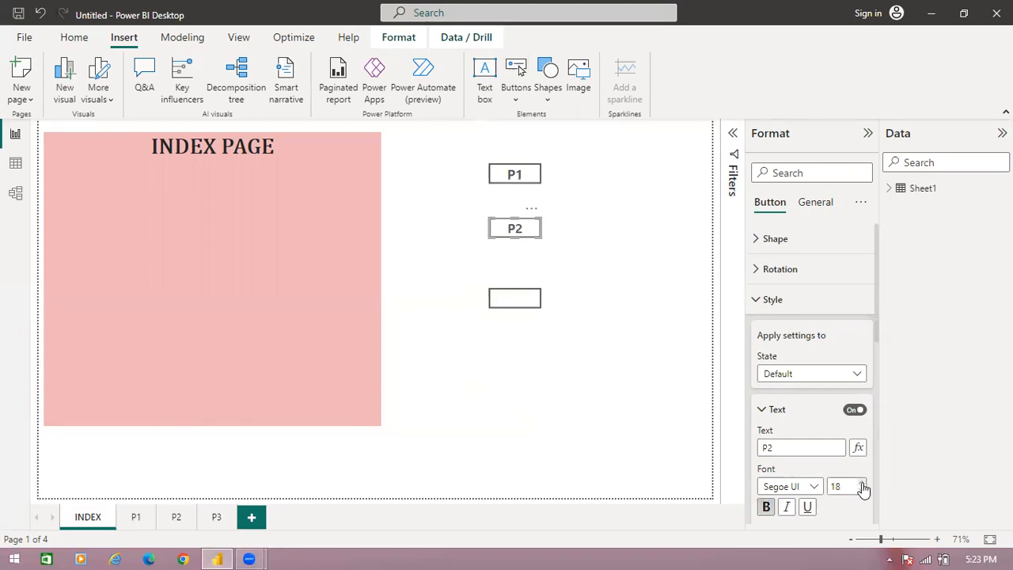
# - Turn on the lowest button's text, label it P3, and format the label bold at font size 19
pyautogui.click(514, 299)
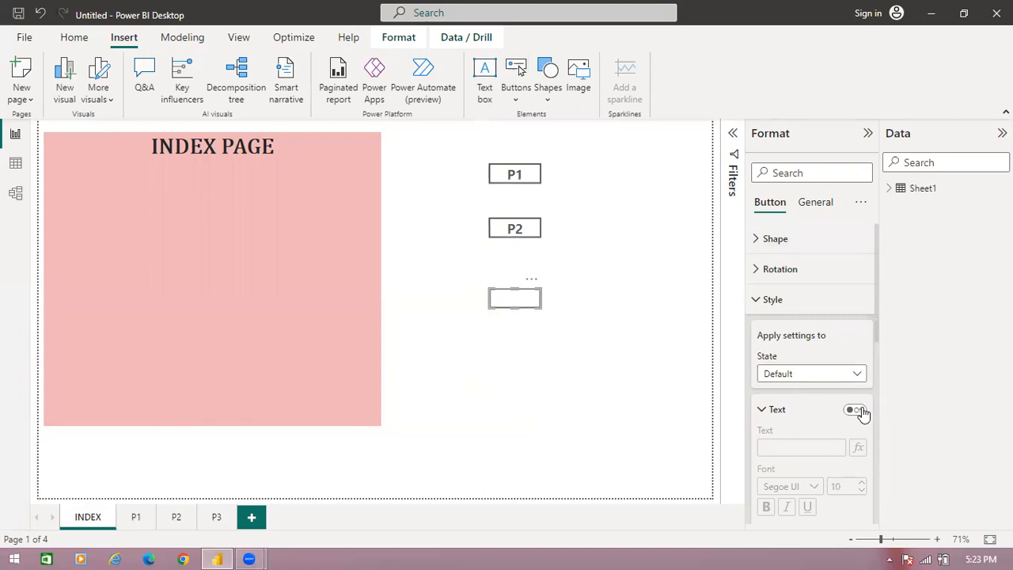
pyautogui.click(801, 448)
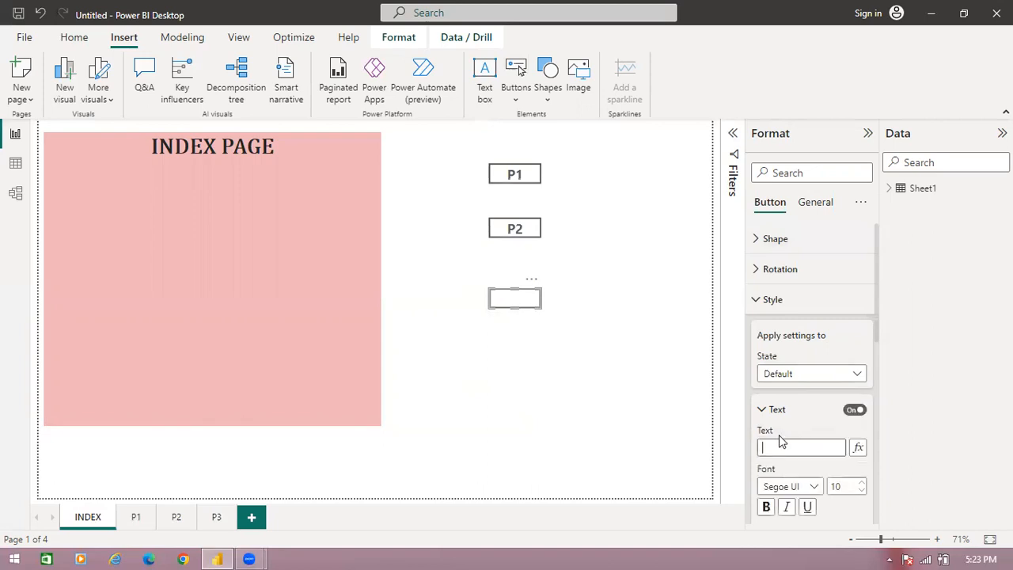
pyautogui.write('P3')
pyautogui.click(862, 482)
pyautogui.click(862, 482)
pyautogui.click(862, 482)
pyautogui.click(862, 482)
pyautogui.click(862, 482)
pyautogui.click(862, 482)
pyautogui.click(862, 482)
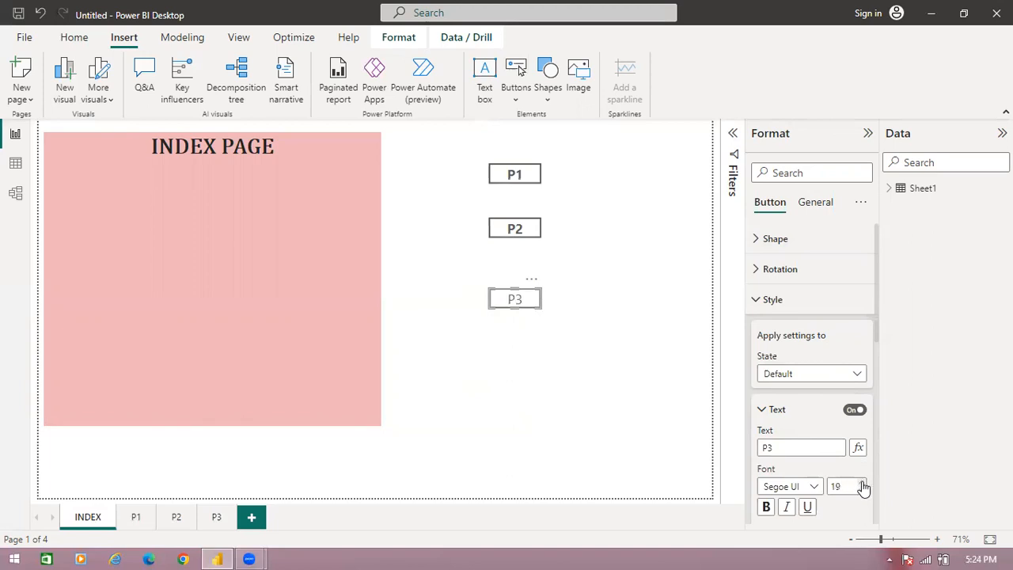
pyautogui.click(766, 507)
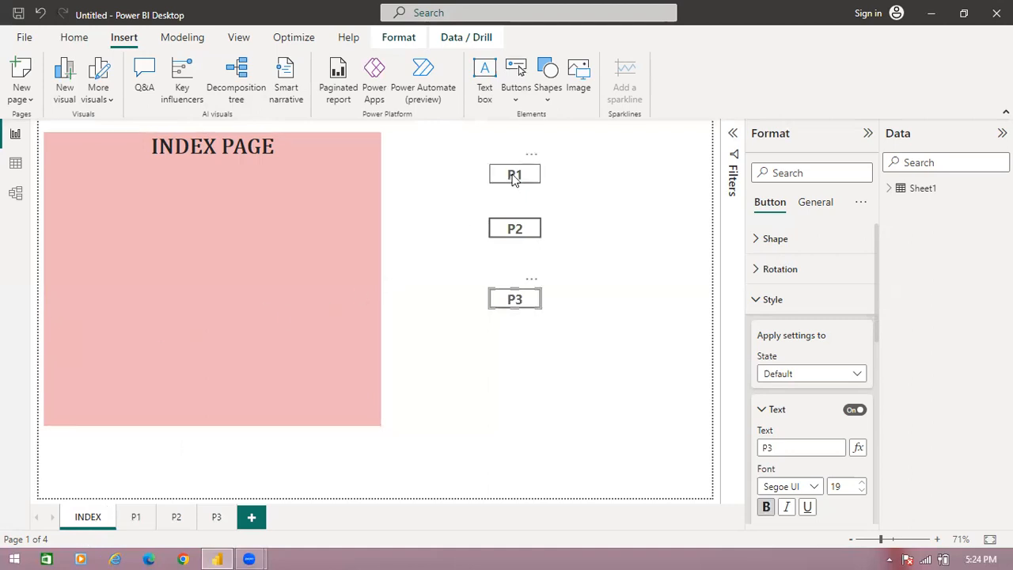
# - Insert a text box on page P1 and reshape it into a wide, short banner at the page's upper edge
pyautogui.click(136, 518)
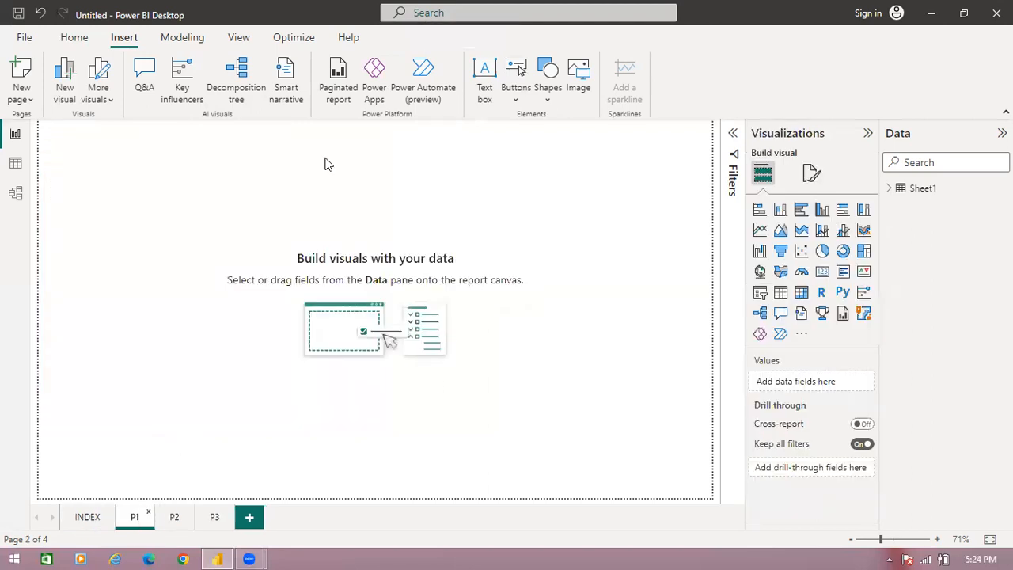
pyautogui.click(484, 93)
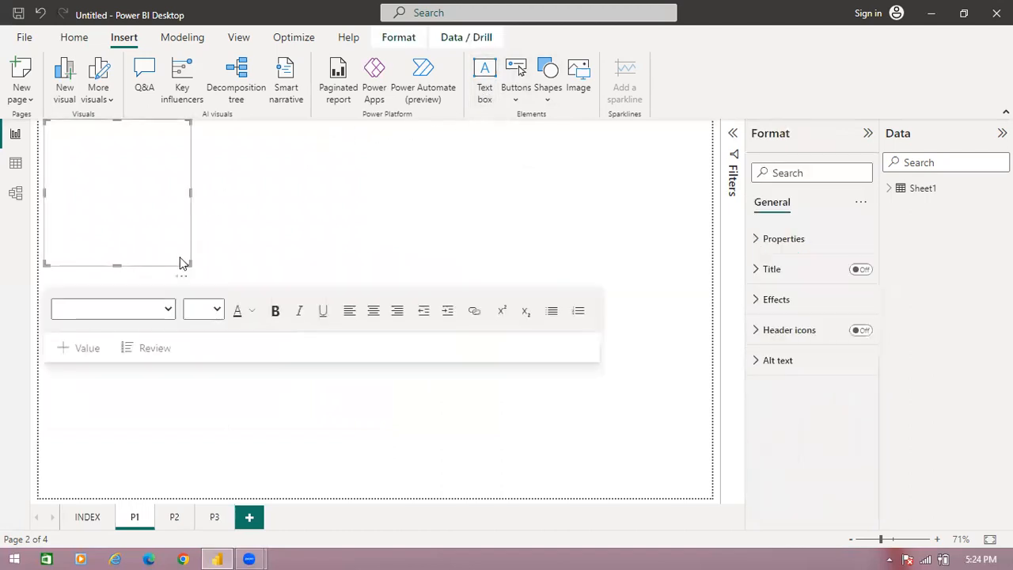
pyautogui.moveTo(190, 264); pyautogui.dragTo(440, 166)
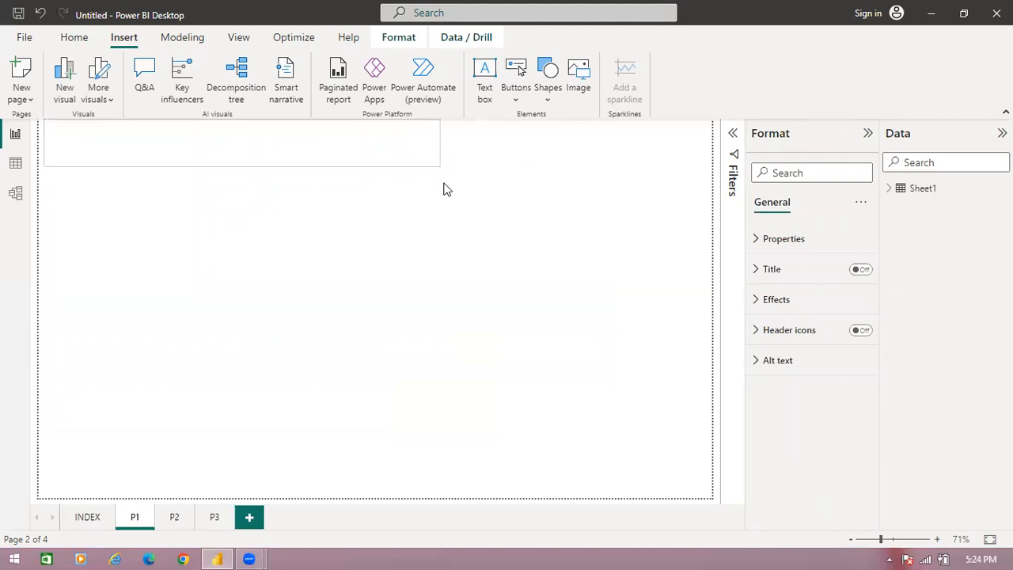
# - Enter the heading PAGE:P1 in the text box in bold, centred Cambria Math at size 40
pyautogui.click(282, 176)
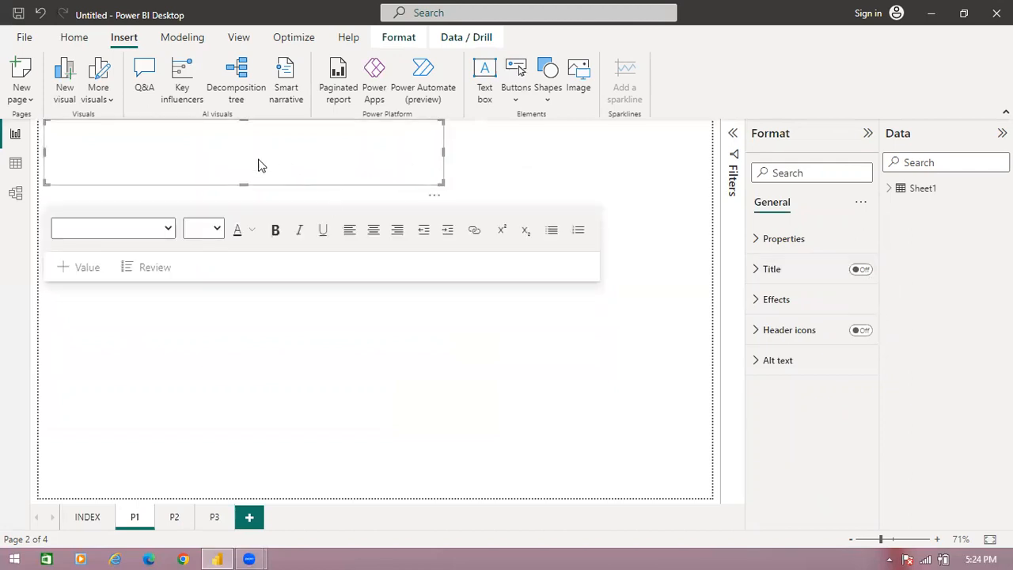
pyautogui.click(274, 231)
pyautogui.click(217, 230)
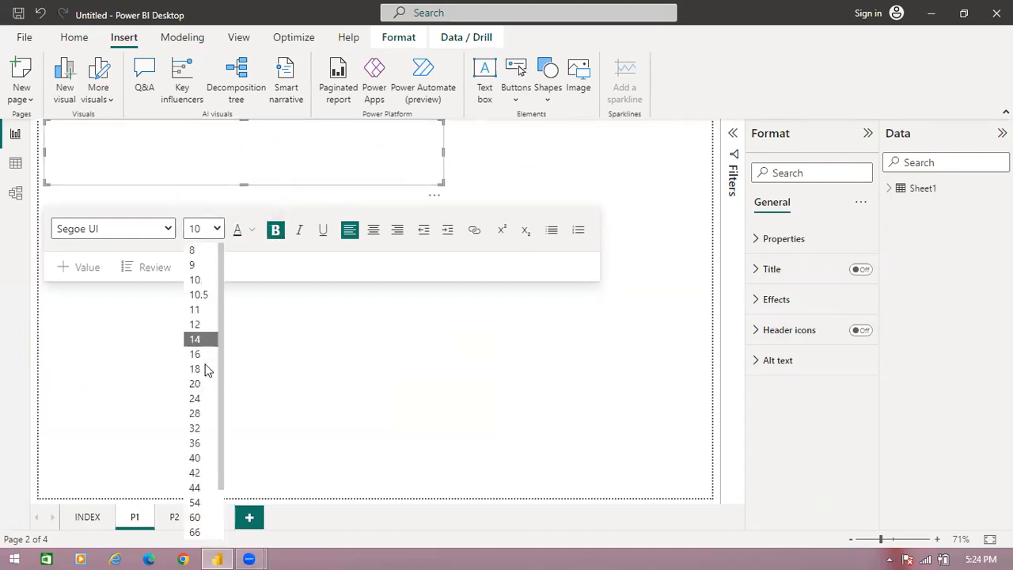
pyautogui.click(199, 456)
pyautogui.click(373, 229)
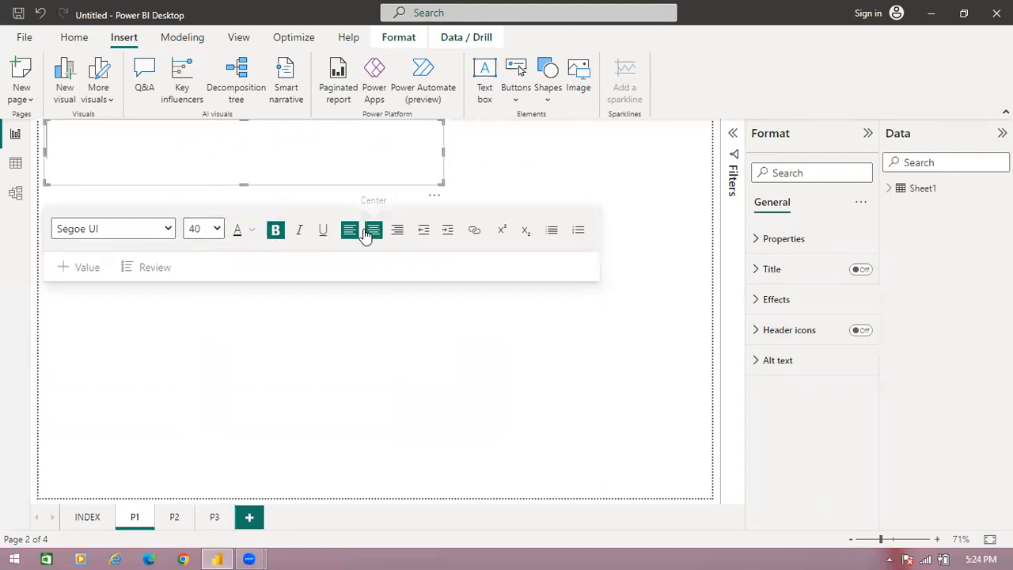
pyautogui.click(169, 229)
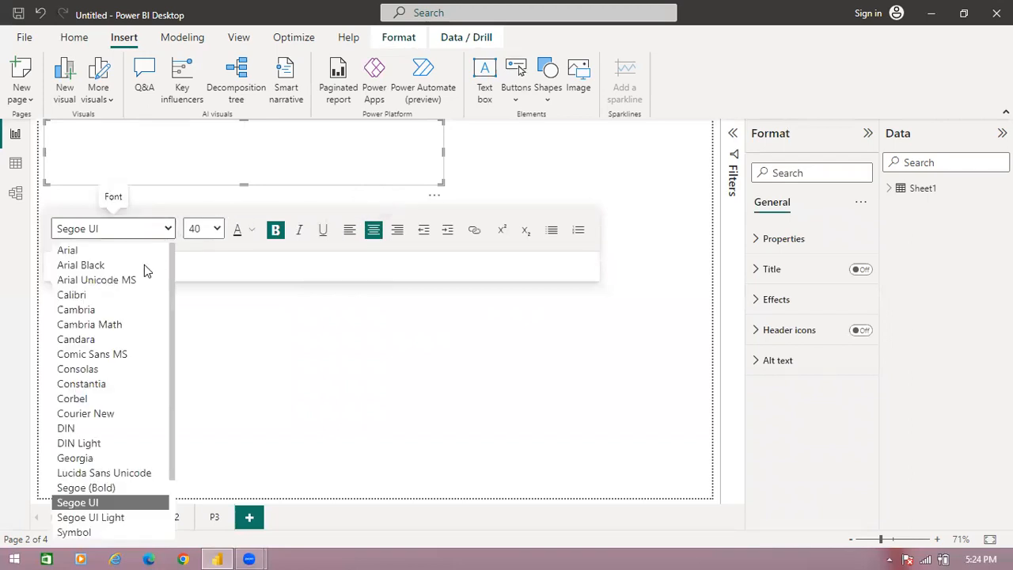
pyautogui.click(129, 313)
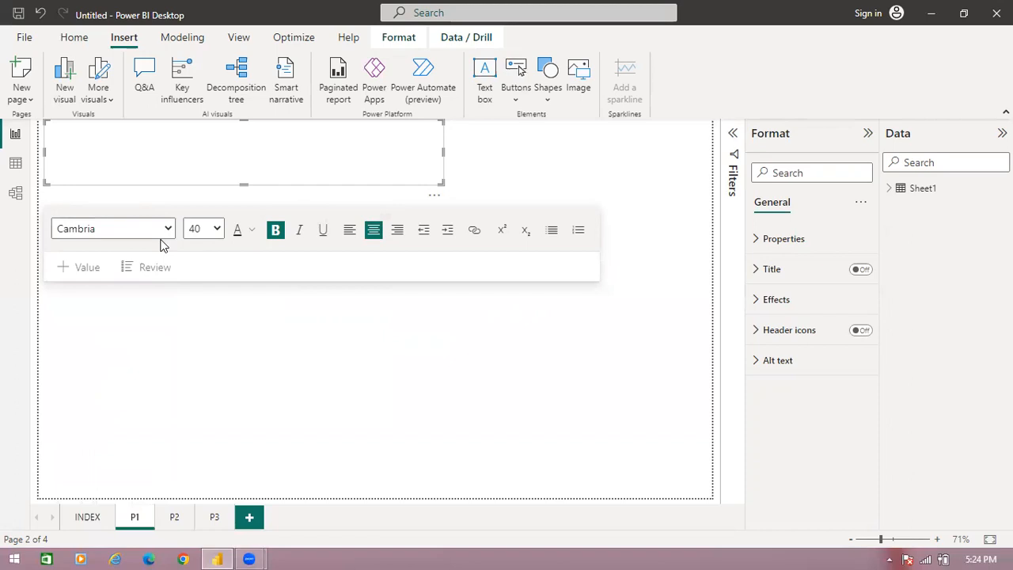
pyautogui.click(167, 230)
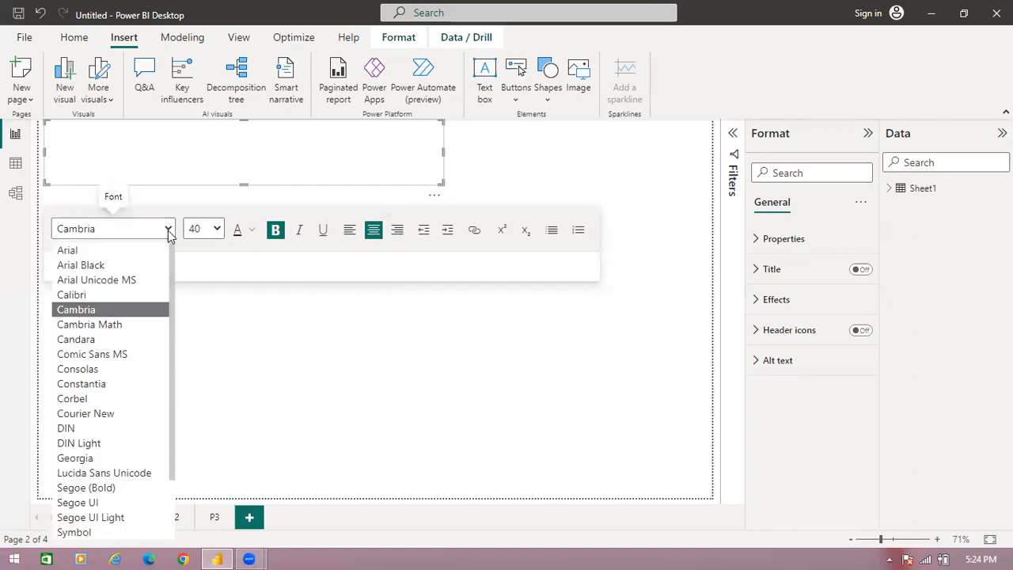
pyautogui.click(119, 324)
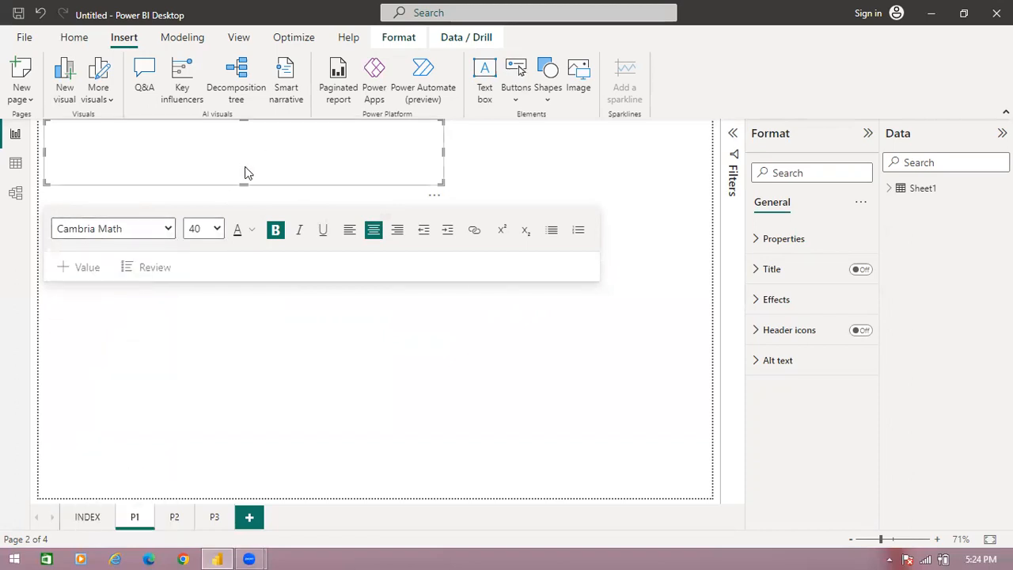
pyautogui.write('PAGE:P1')
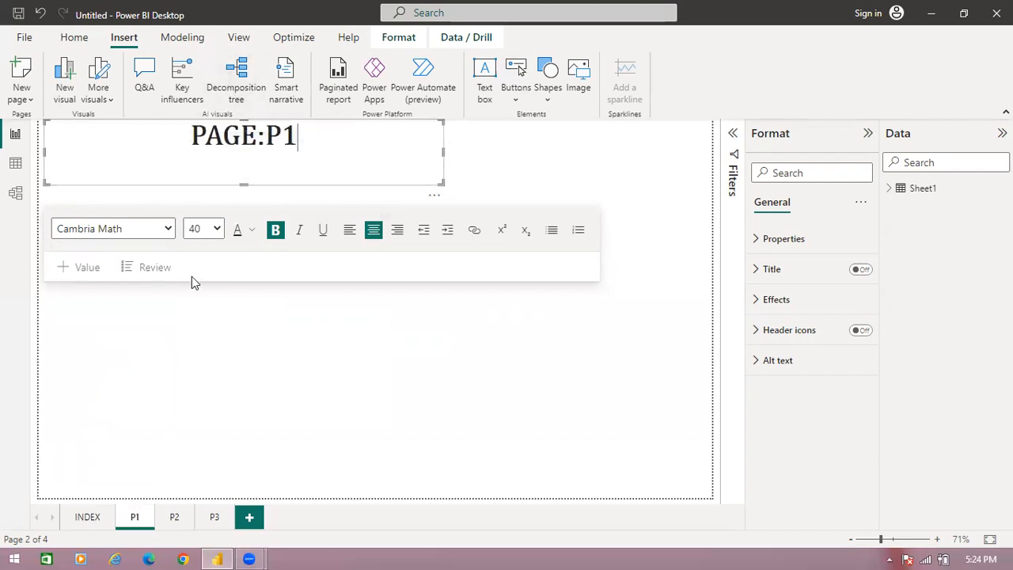
pyautogui.click(196, 397)
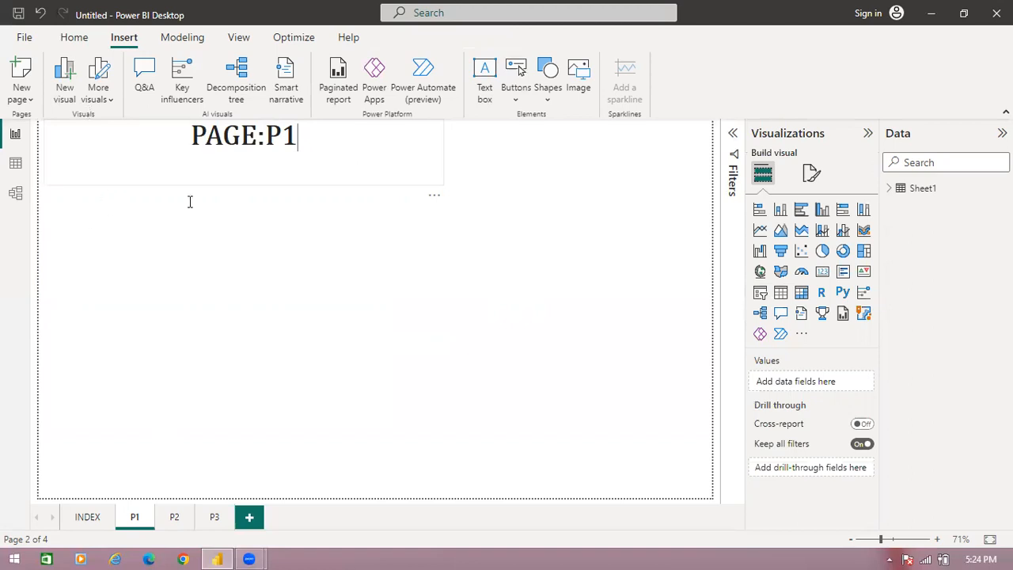
# - Set the PAGE:P1 banner's background to the recently used light pink
pyautogui.click(168, 181)
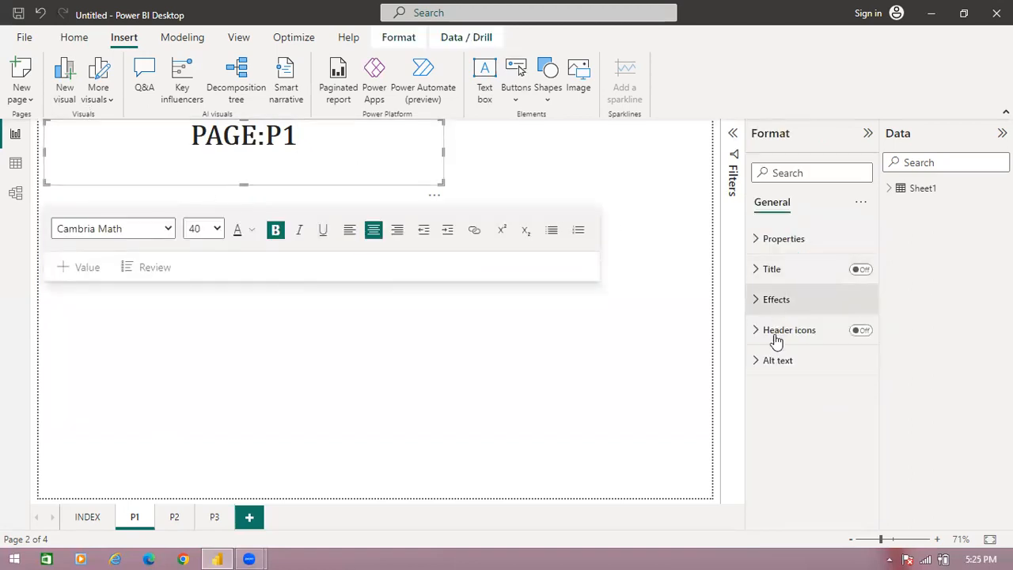
pyautogui.click(762, 301)
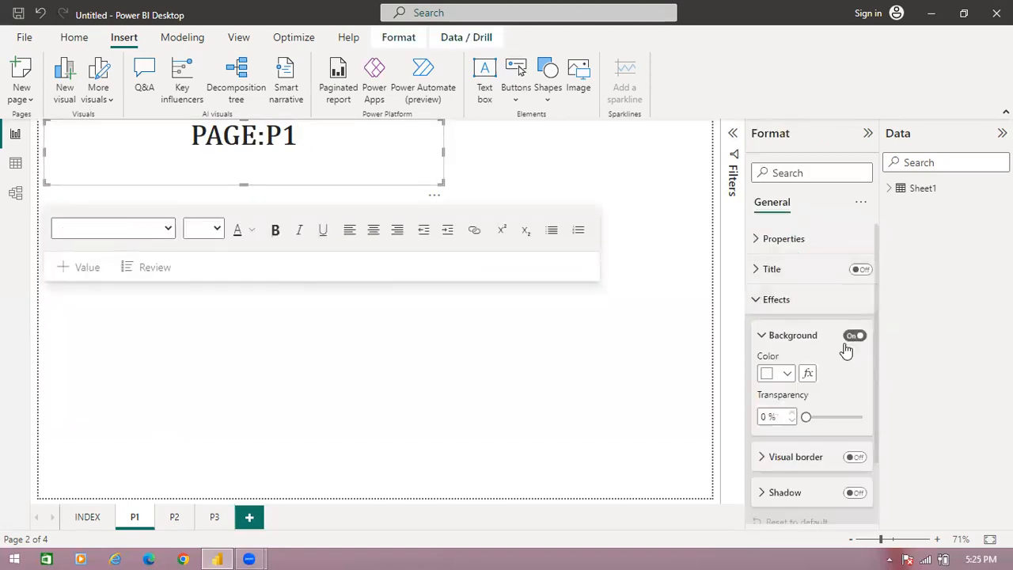
pyautogui.click(771, 376)
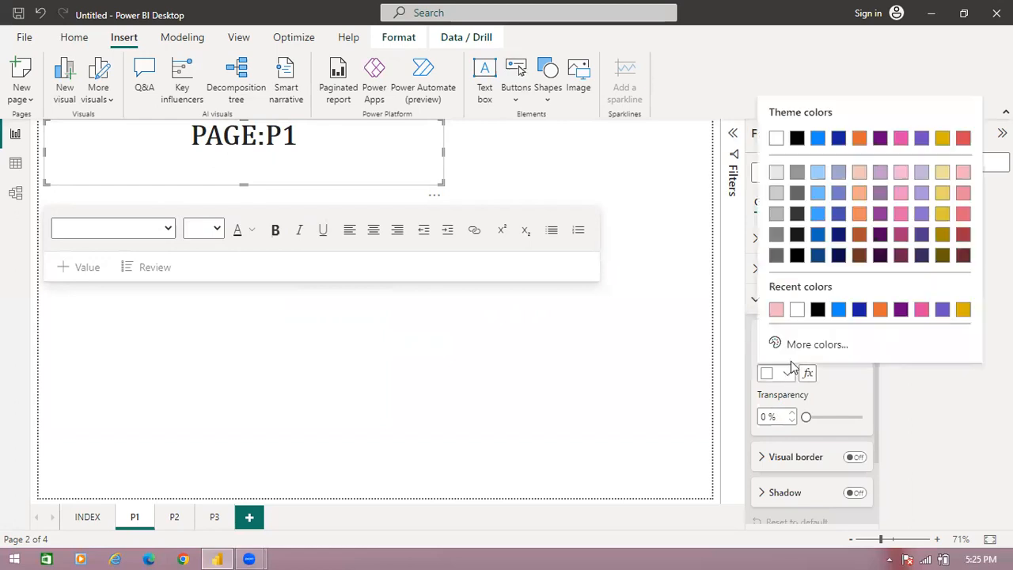
pyautogui.click(777, 312)
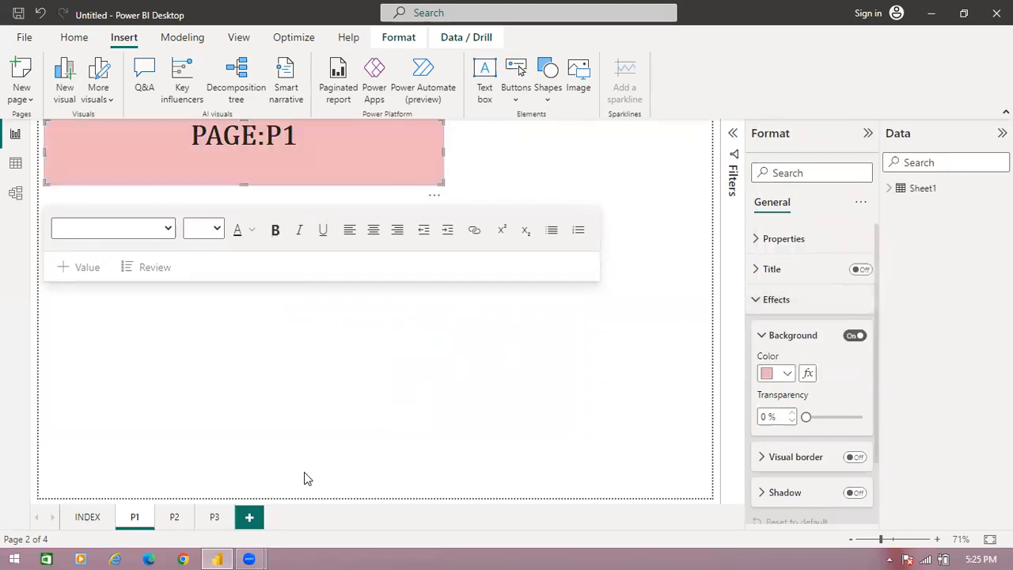
# - Insert a text box on page P2 and reshape it into a wide, short banner at the page's upper edge
pyautogui.click(173, 517)
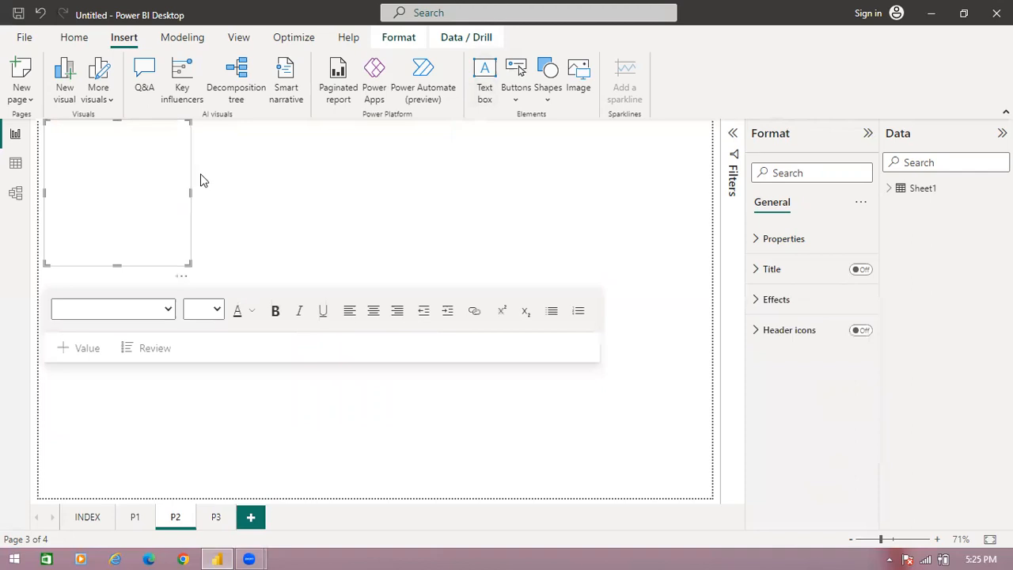
pyautogui.moveTo(245, 215); pyautogui.dragTo(472, 201)
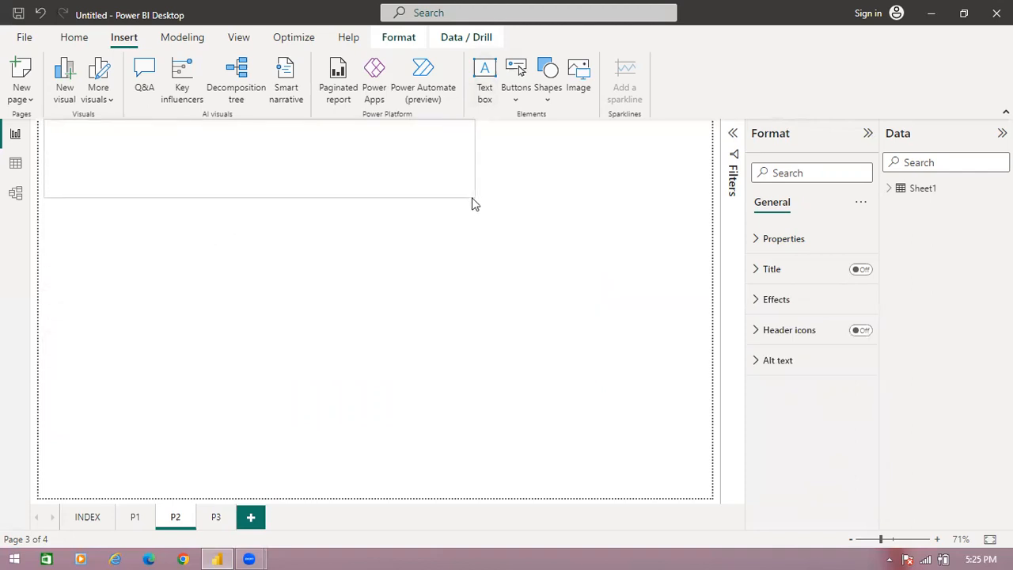
# - Enter the heading PAGE:P2 in the text box in bold, centred Cambria Math at size 36
pyautogui.click(278, 251)
pyautogui.click(218, 246)
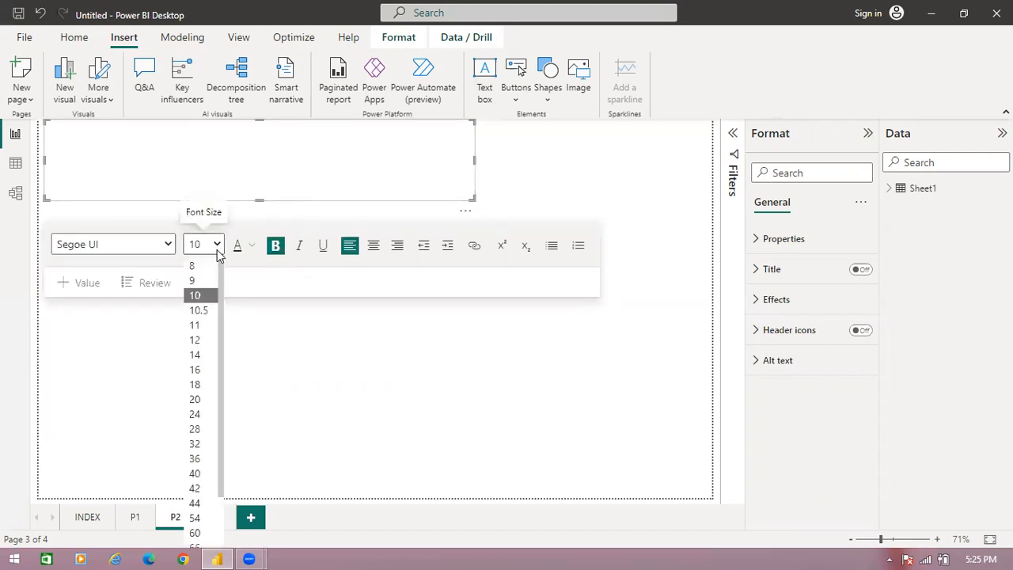
pyautogui.click(198, 456)
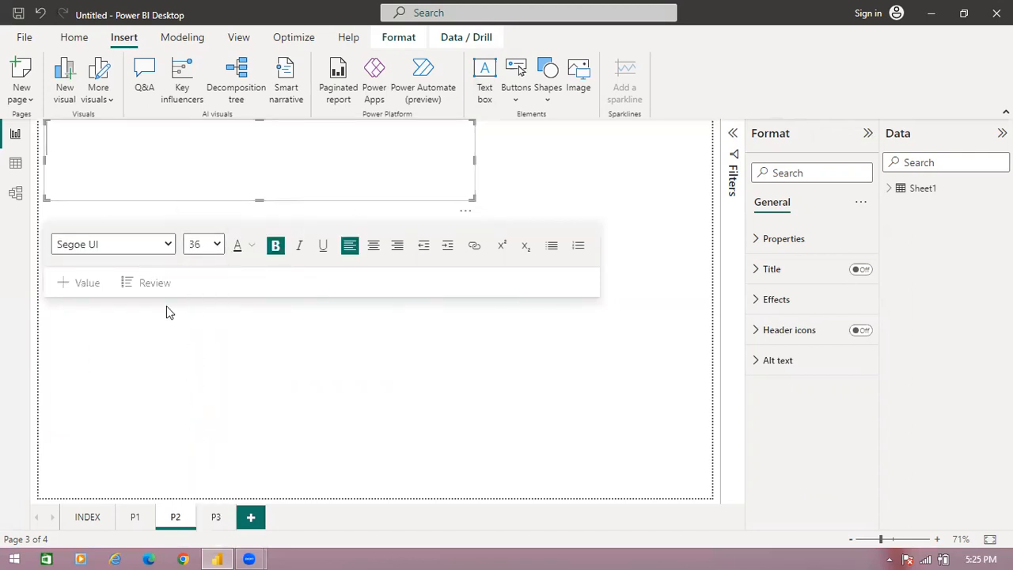
pyautogui.click(171, 244)
pyautogui.click(262, 323)
pyautogui.click(373, 246)
pyautogui.write('PAGE:P2')
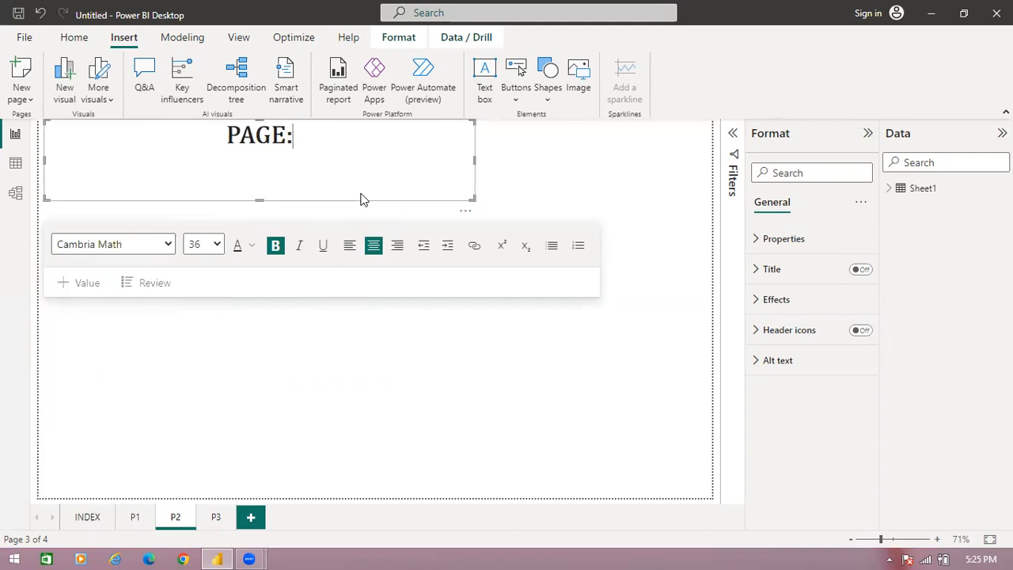
# - Set the PAGE:P2 banner's background to the recently used light pink
pyautogui.click(763, 308)
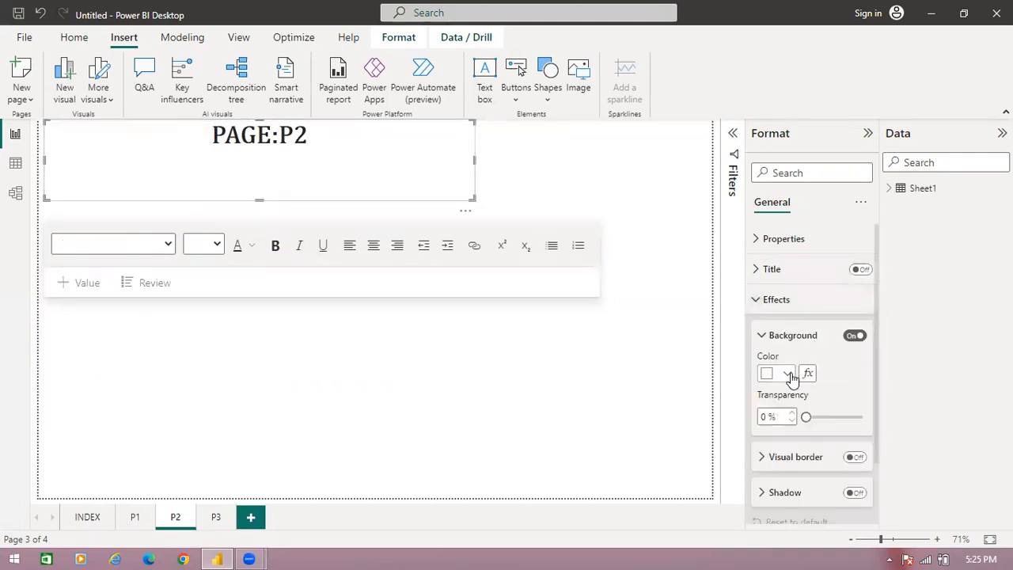
pyautogui.click(791, 374)
pyautogui.click(777, 310)
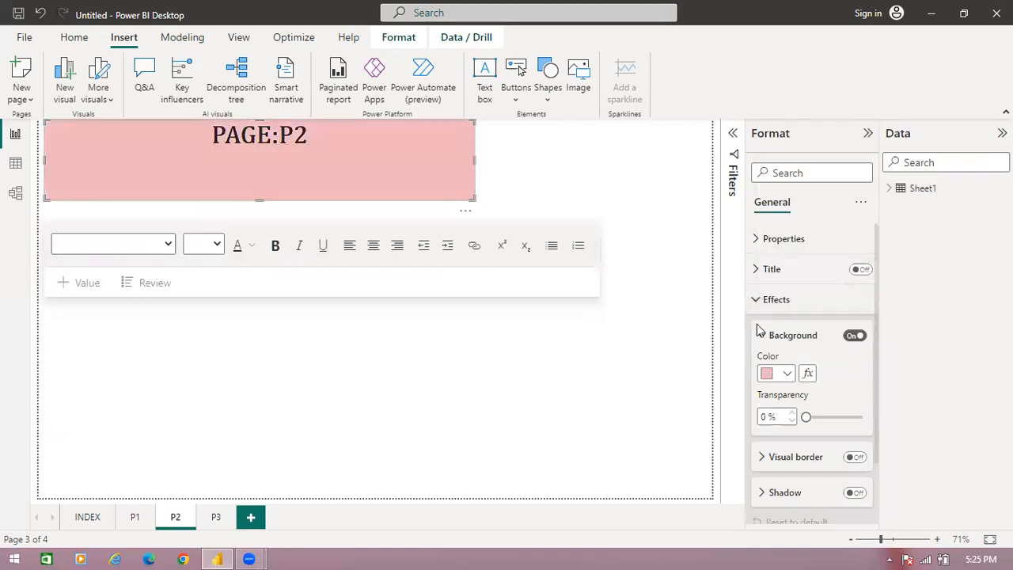
# - Insert a text box on page P3 and reshape it into a wide, short banner at the page's upper edge
pyautogui.click(215, 517)
pyautogui.click(217, 517)
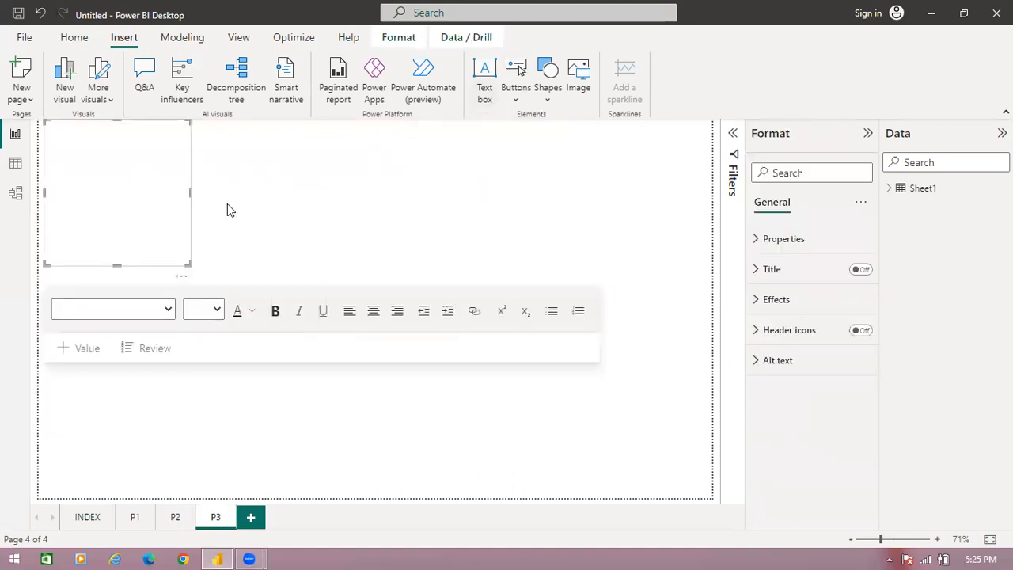
pyautogui.moveTo(185, 263); pyautogui.dragTo(420, 173)
pyautogui.click(273, 167)
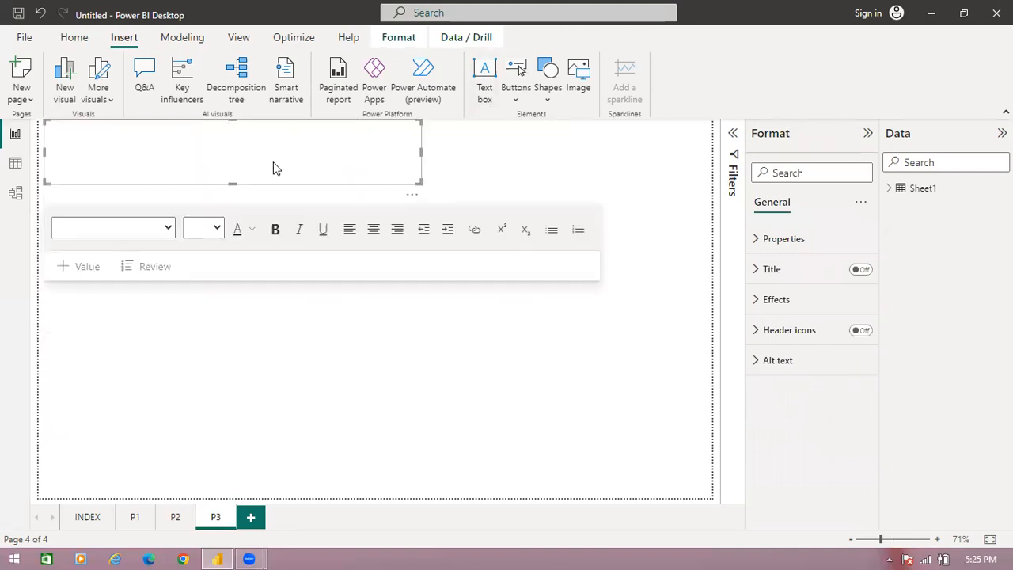
# - Enter the heading PAGE:P3 in the text box in bold, centred Cambria Math at size 36
pyautogui.click(274, 229)
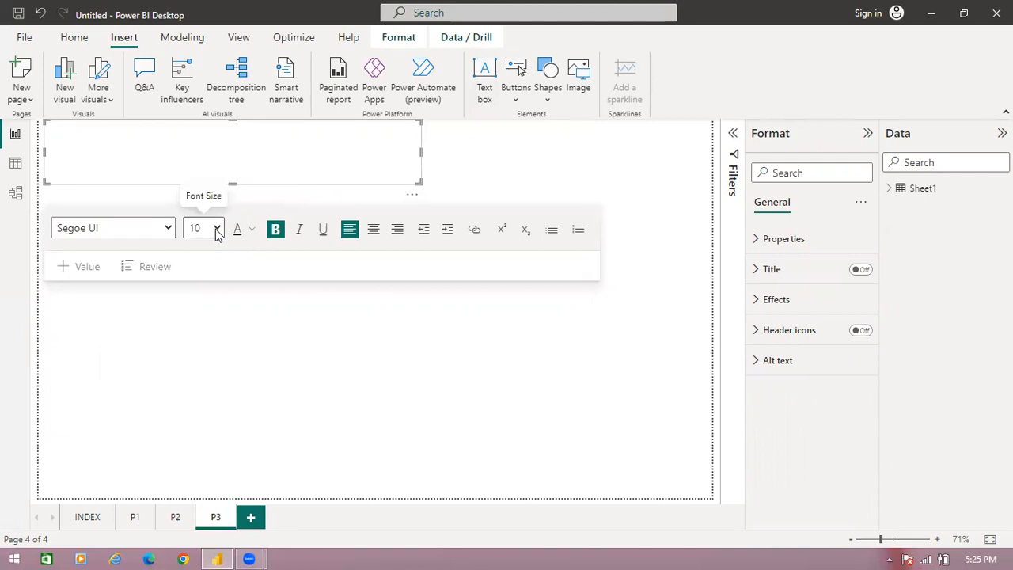
pyautogui.click(216, 228)
pyautogui.click(195, 441)
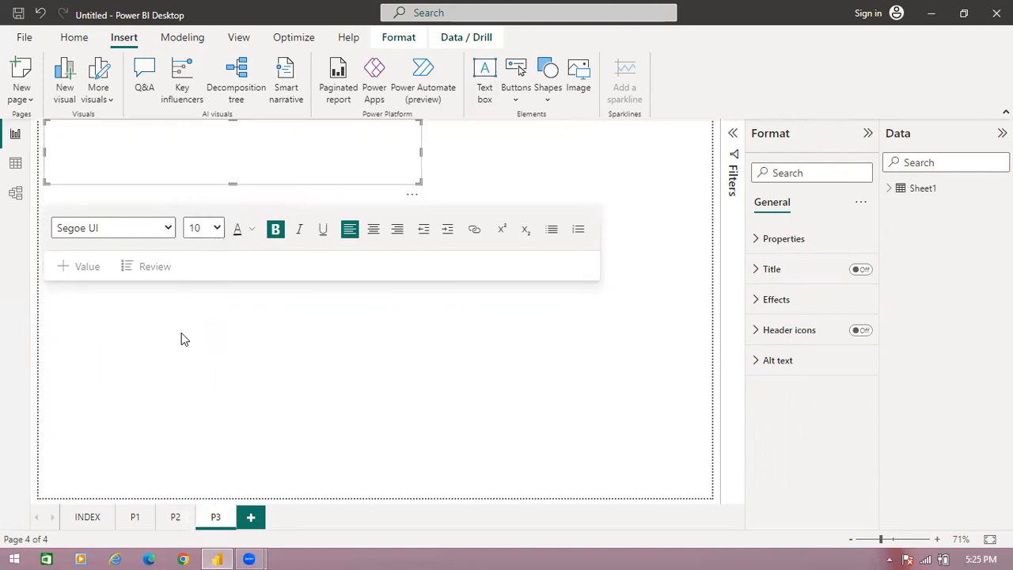
pyautogui.click(168, 230)
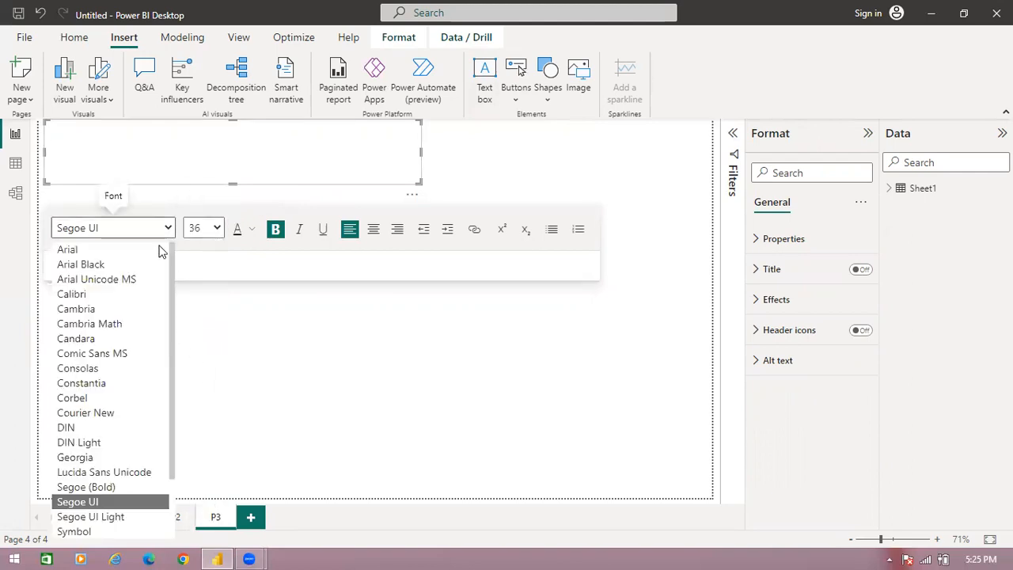
pyautogui.click(139, 321)
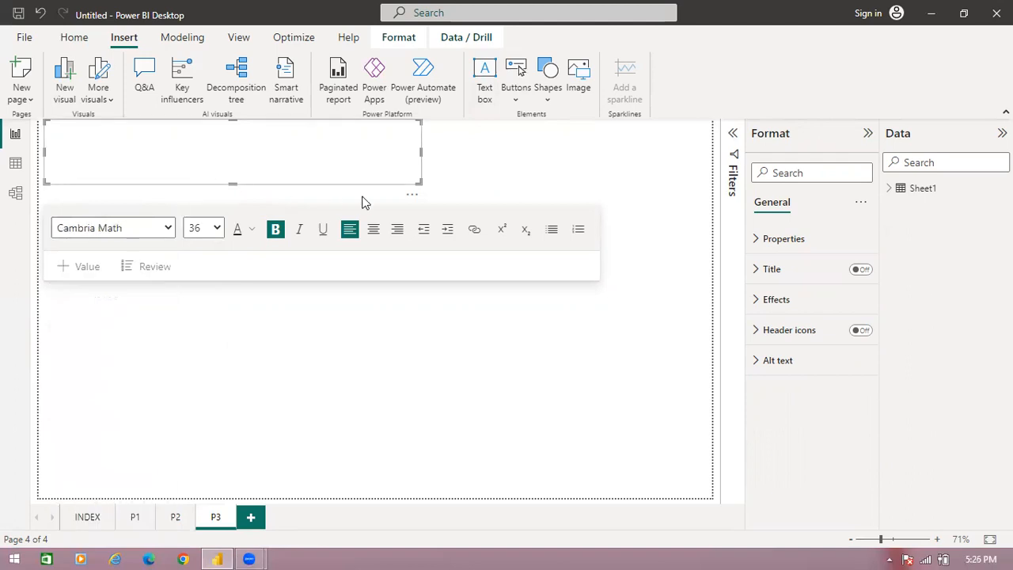
pyautogui.click(373, 229)
pyautogui.write('PAGE:P3')
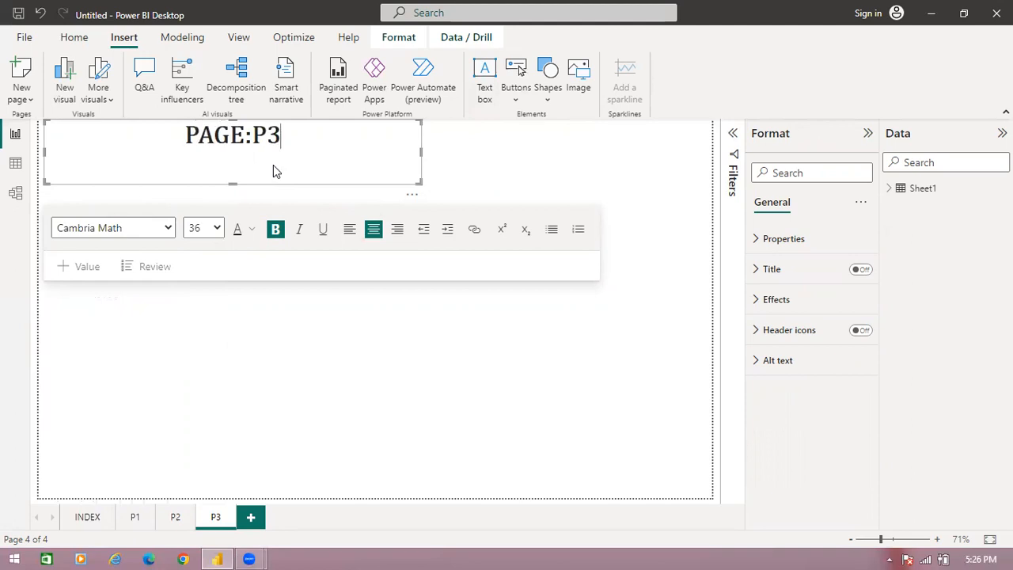
# - Set the PAGE:P3 banner's background to the recently used light pink
pyautogui.click(766, 311)
pyautogui.click(786, 373)
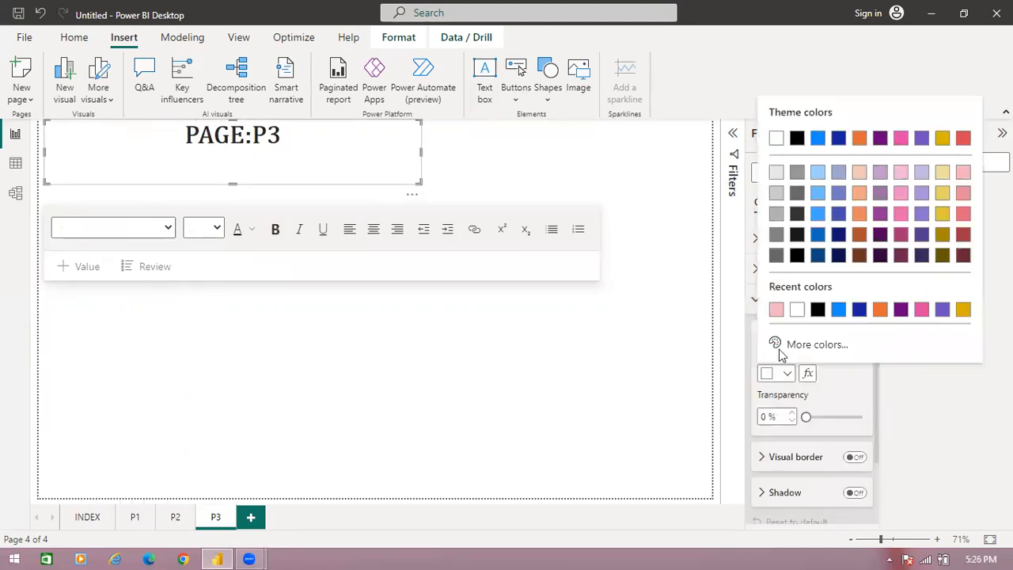
pyautogui.click(776, 310)
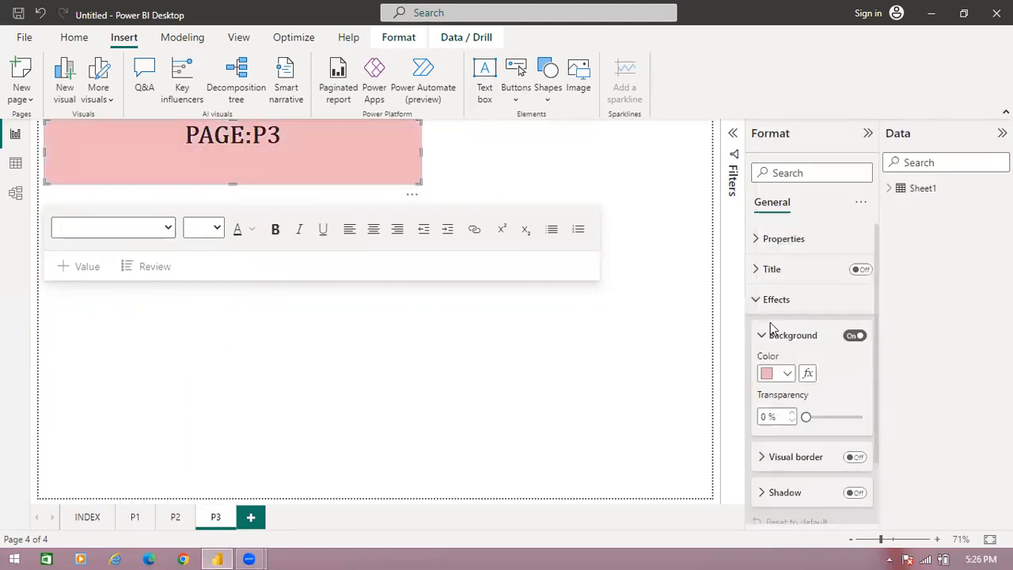
# - Give the INDEX page's P1 button a Page navigation action with destination P1, and follow its link
pyautogui.click(86, 518)
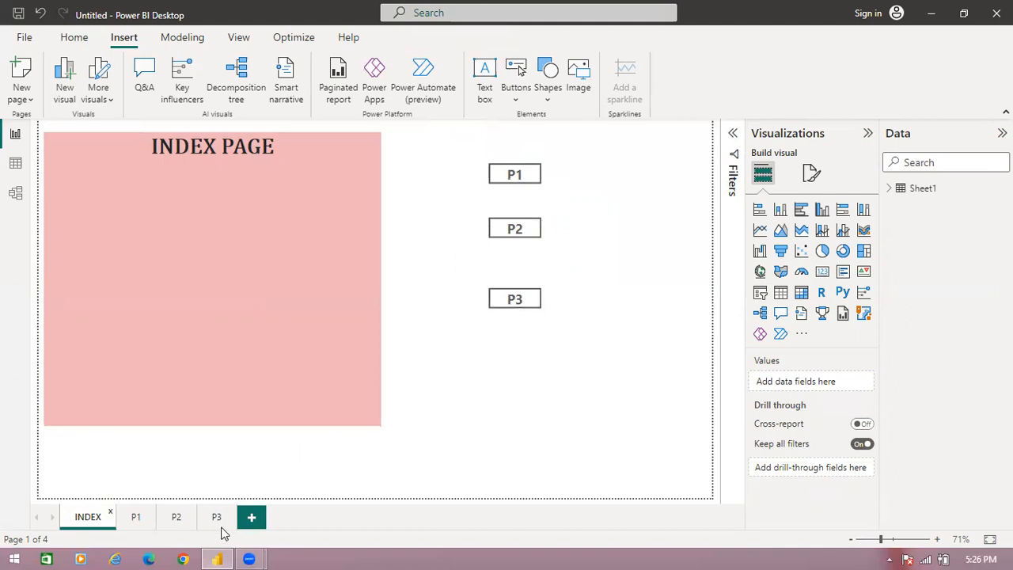
pyautogui.click(532, 178)
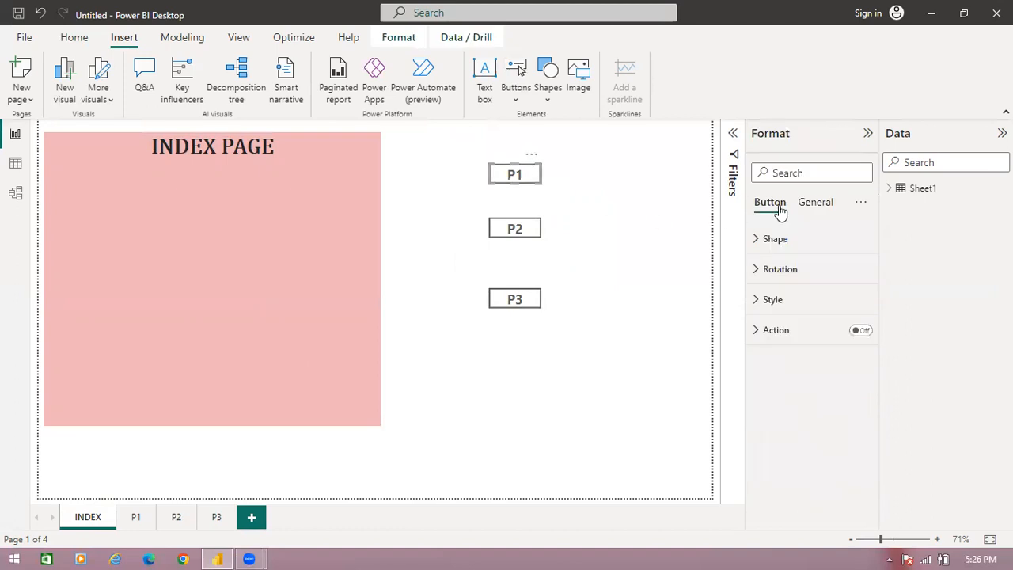
pyautogui.click(864, 332)
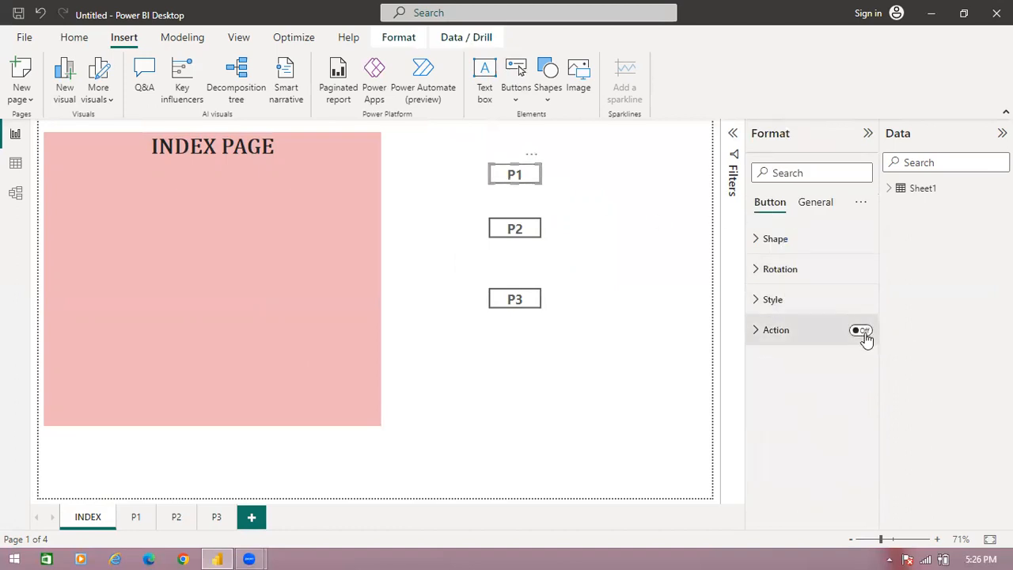
pyautogui.click(757, 336)
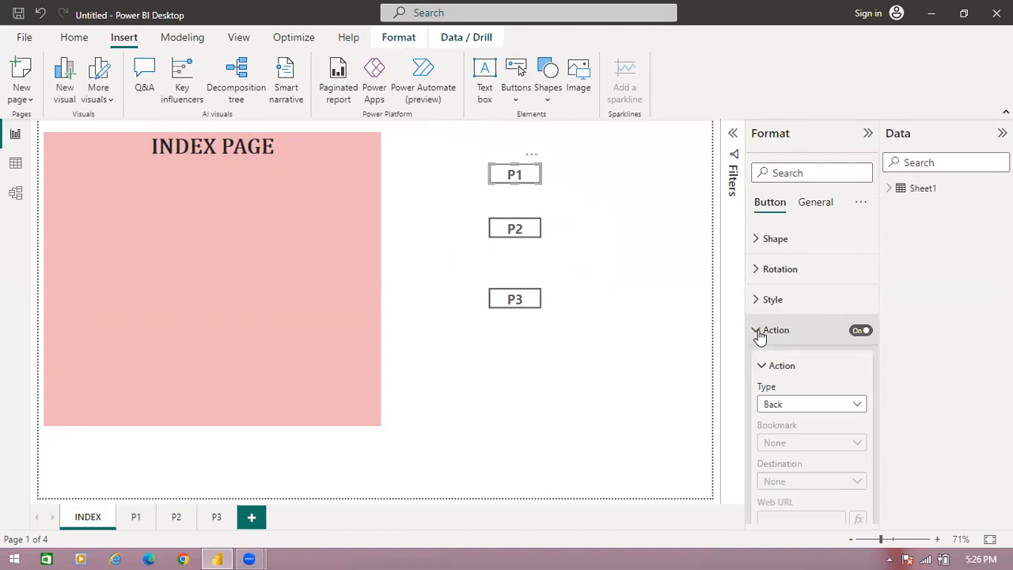
pyautogui.click(809, 407)
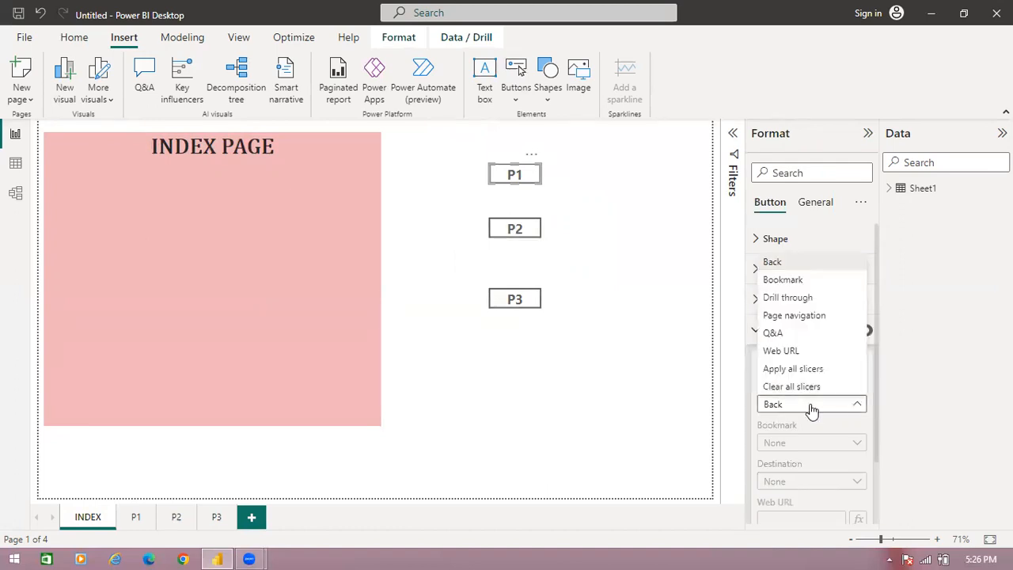
pyautogui.click(797, 316)
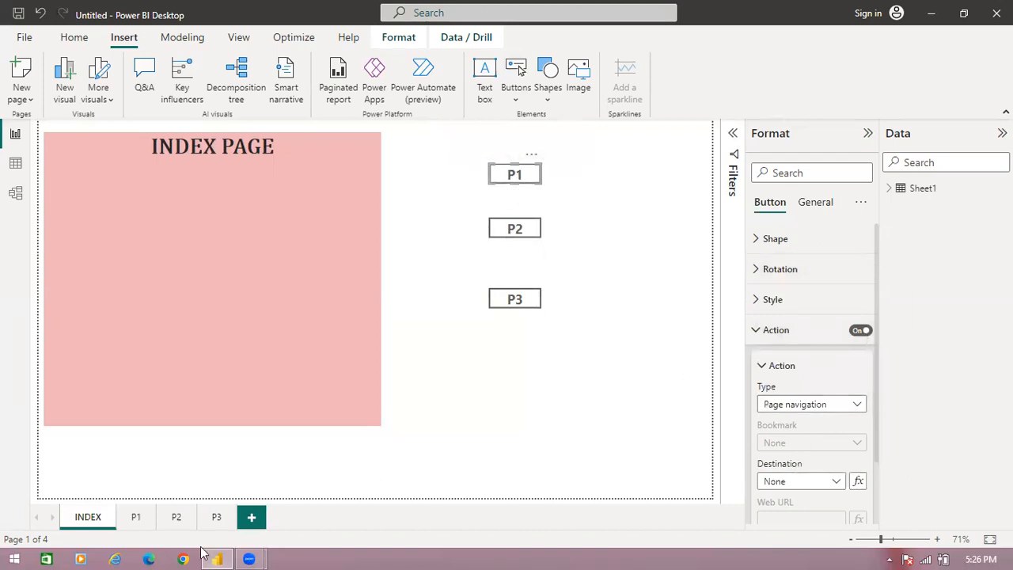
pyautogui.click(836, 482)
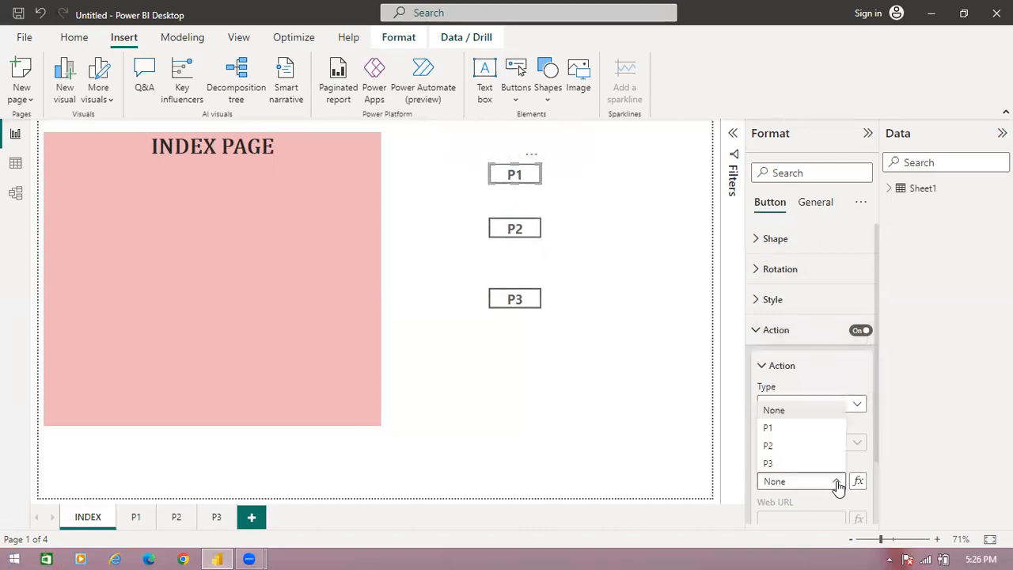
pyautogui.click(813, 432)
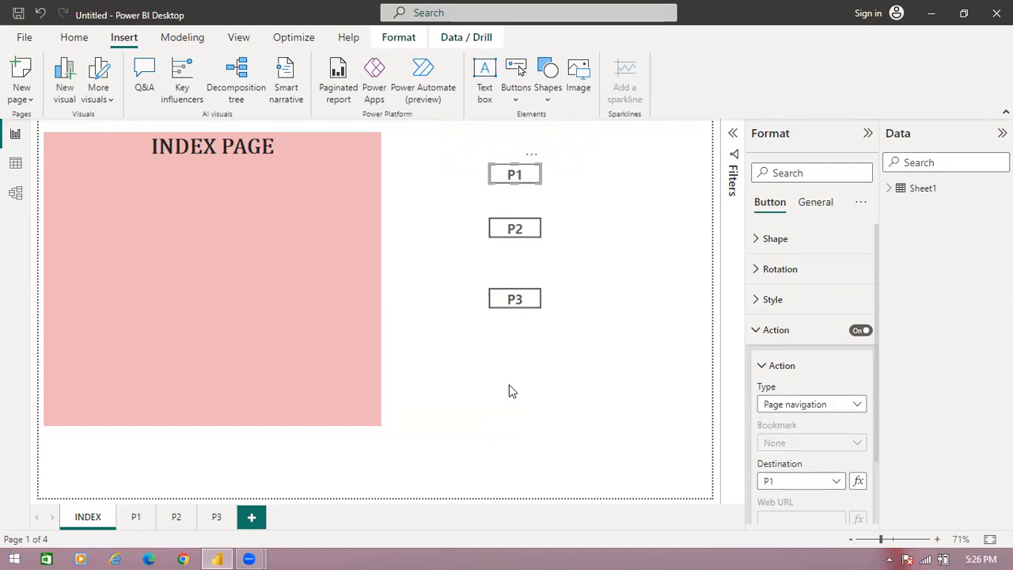
pyautogui.keyDown('ctrl'); pyautogui.click(528, 184); pyautogui.keyUp('ctrl')
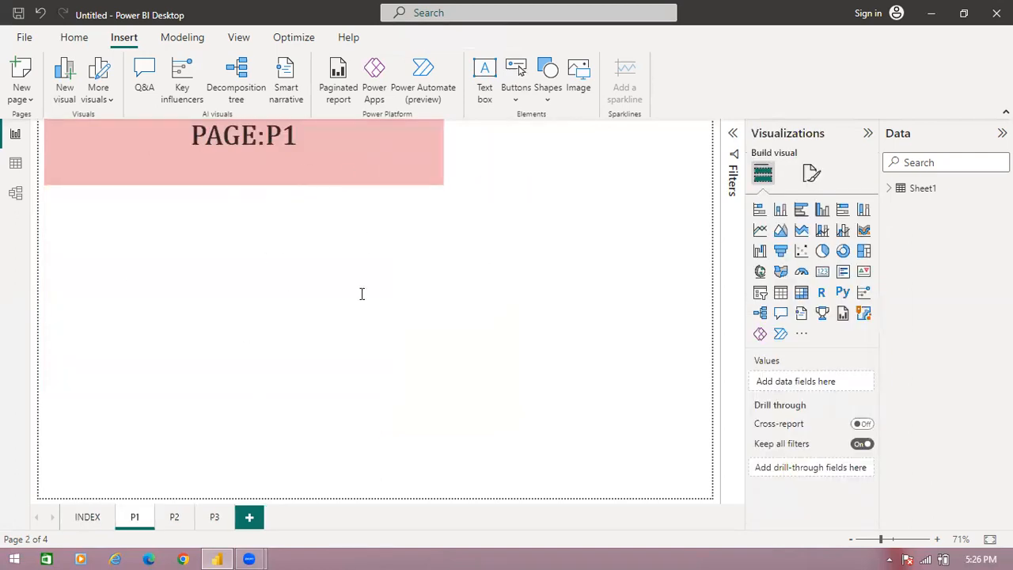
# - Give the INDEX page's P2 button a Page navigation action with destination P2, and follow its link
pyautogui.click(100, 526)
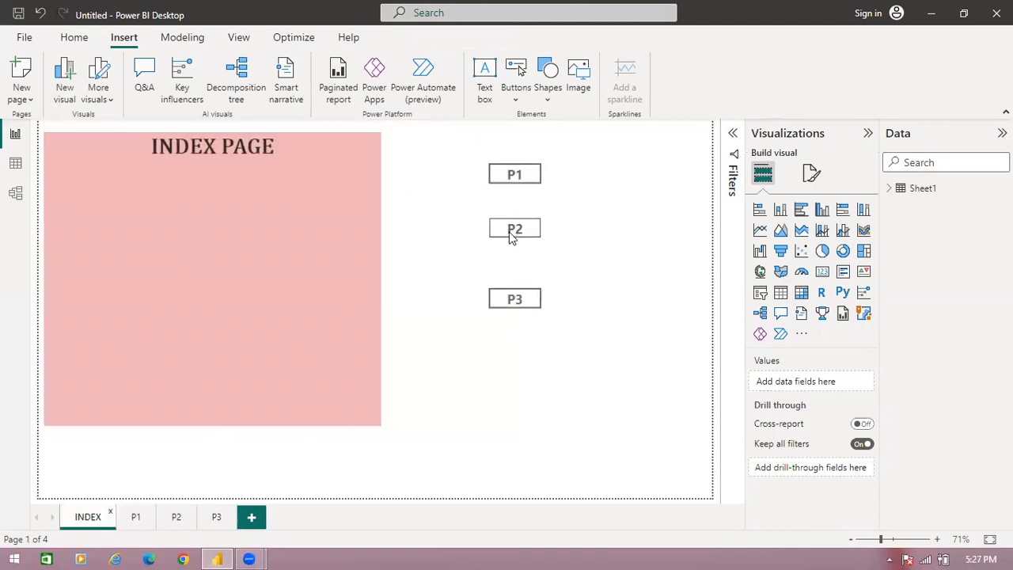
pyautogui.click(513, 236)
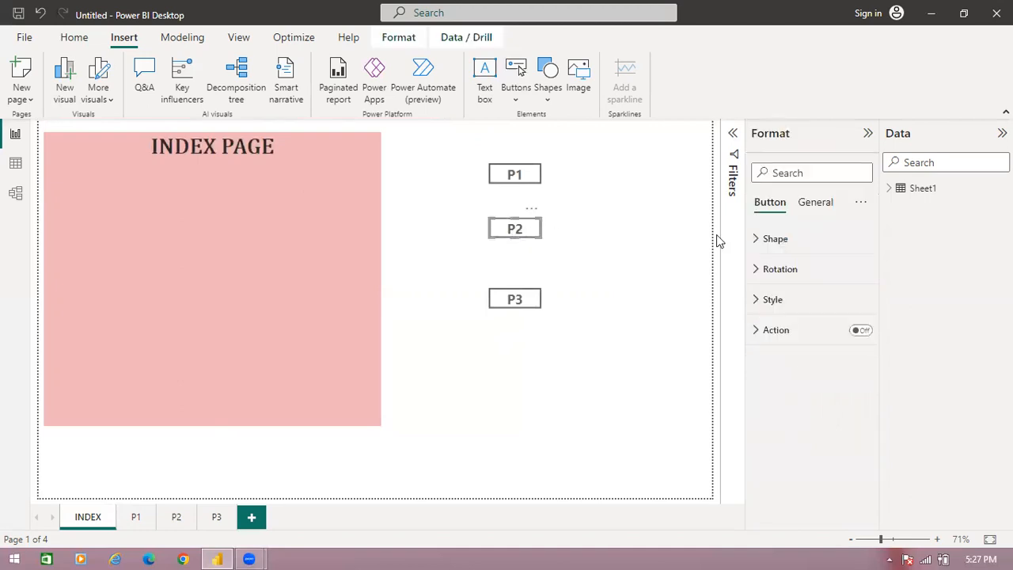
pyautogui.click(861, 330)
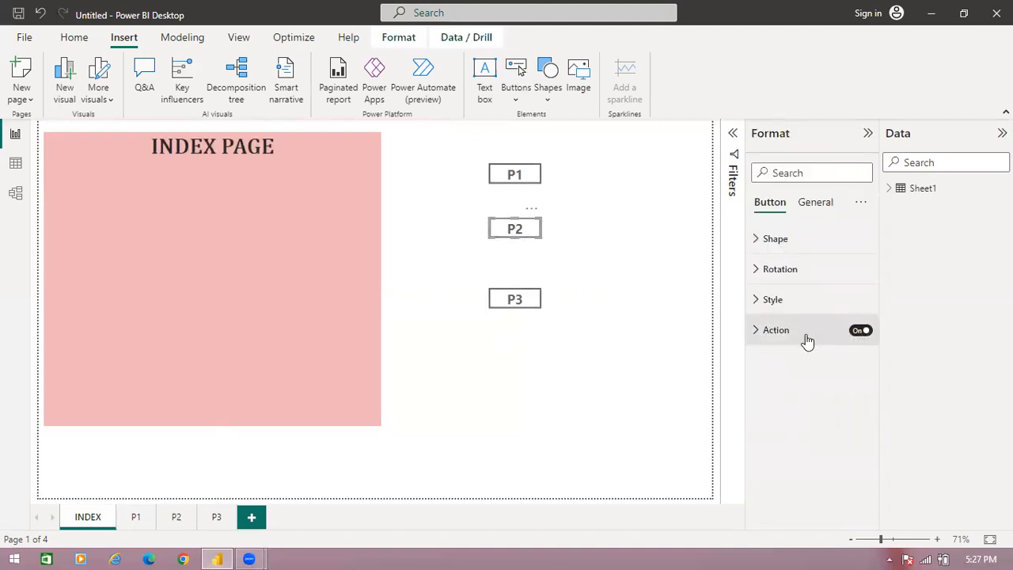
pyautogui.click(756, 330)
pyautogui.click(799, 405)
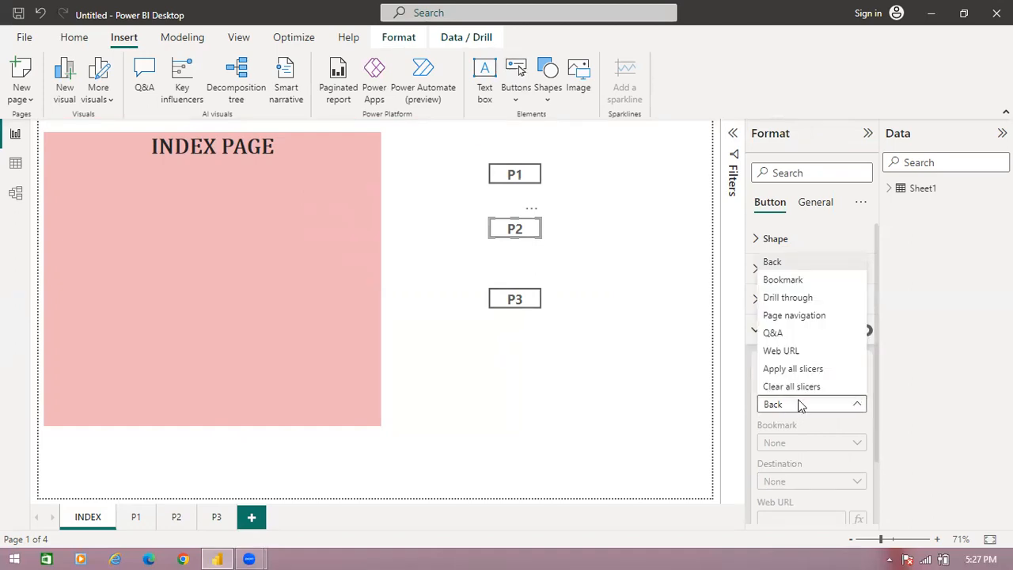
pyautogui.click(795, 471)
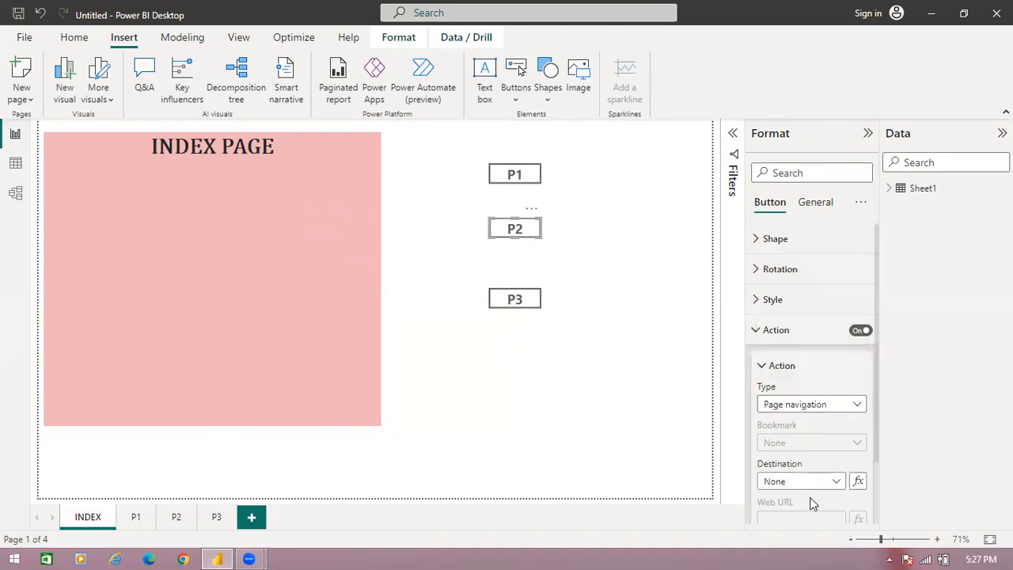
pyautogui.click(833, 483)
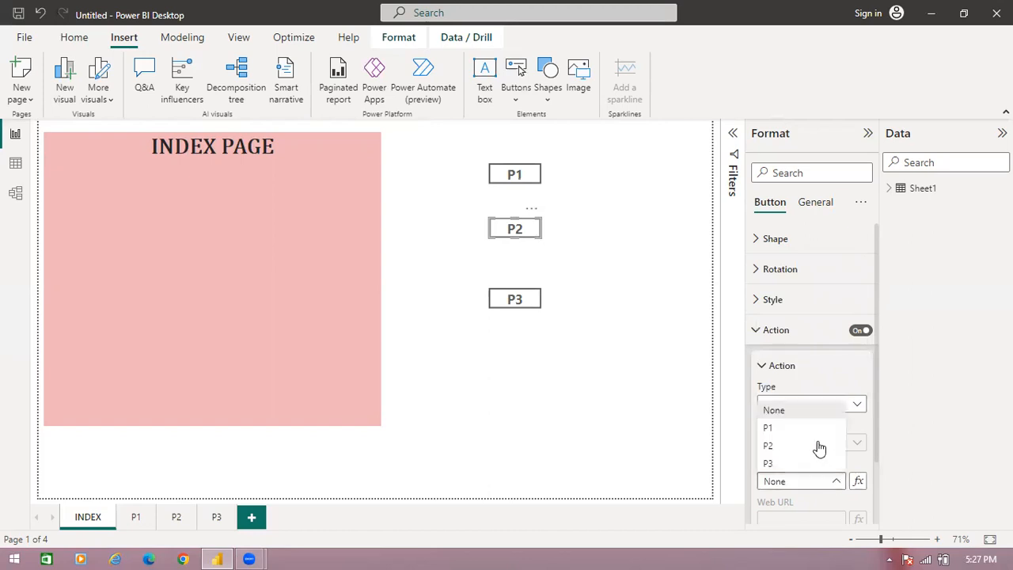
pyautogui.click(817, 444)
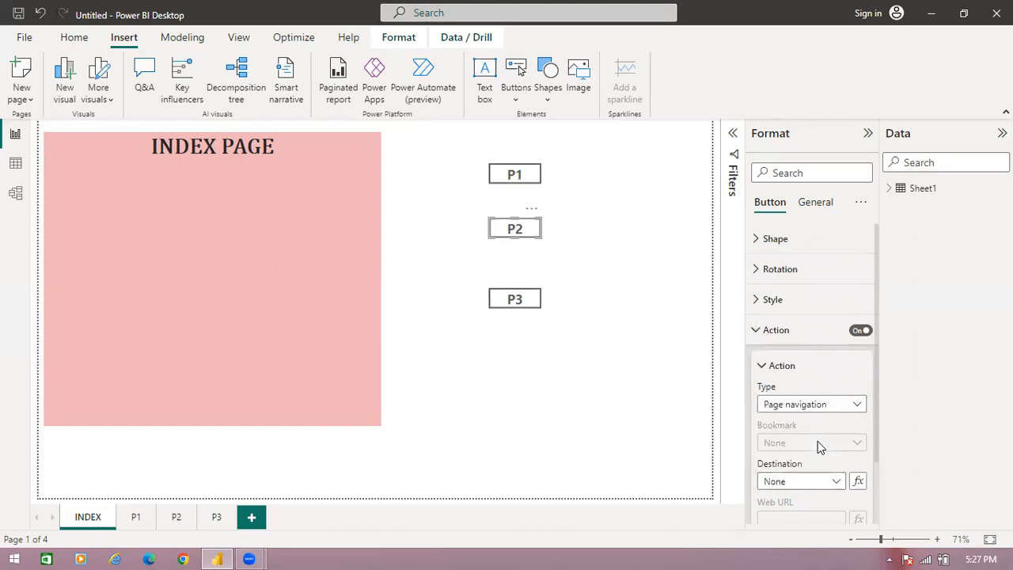
pyautogui.keyDown('ctrl'); pyautogui.click(510, 240); pyautogui.keyUp('ctrl')
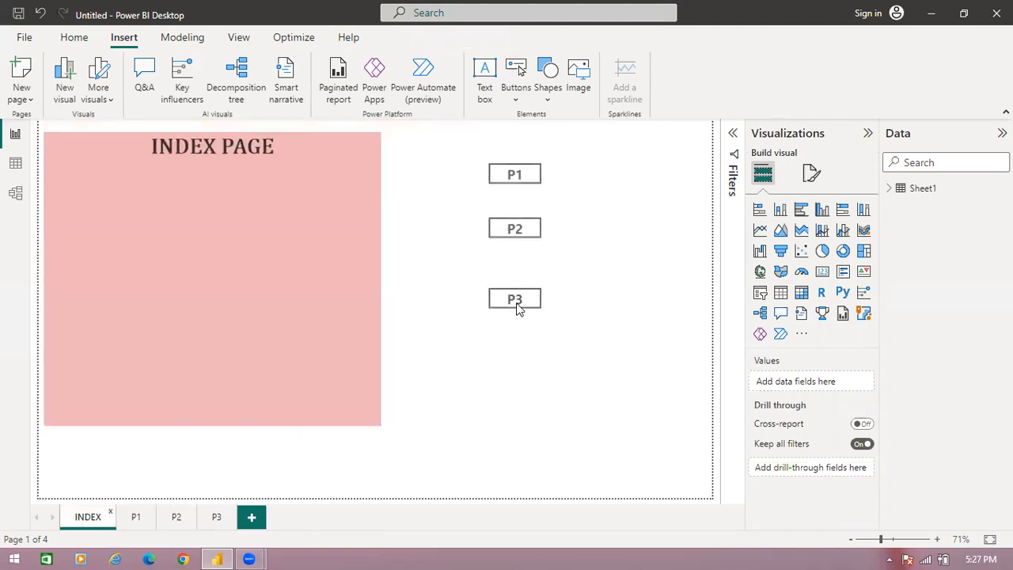
# - Give the INDEX page's P3 button a Page navigation action with destination P3, and follow its link
pyautogui.click(514, 301)
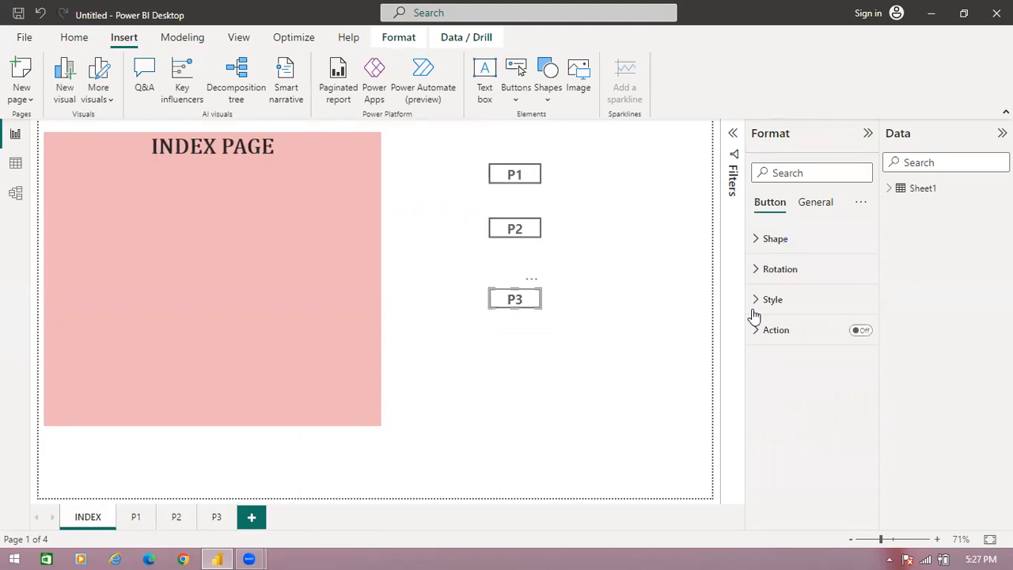
pyautogui.click(861, 331)
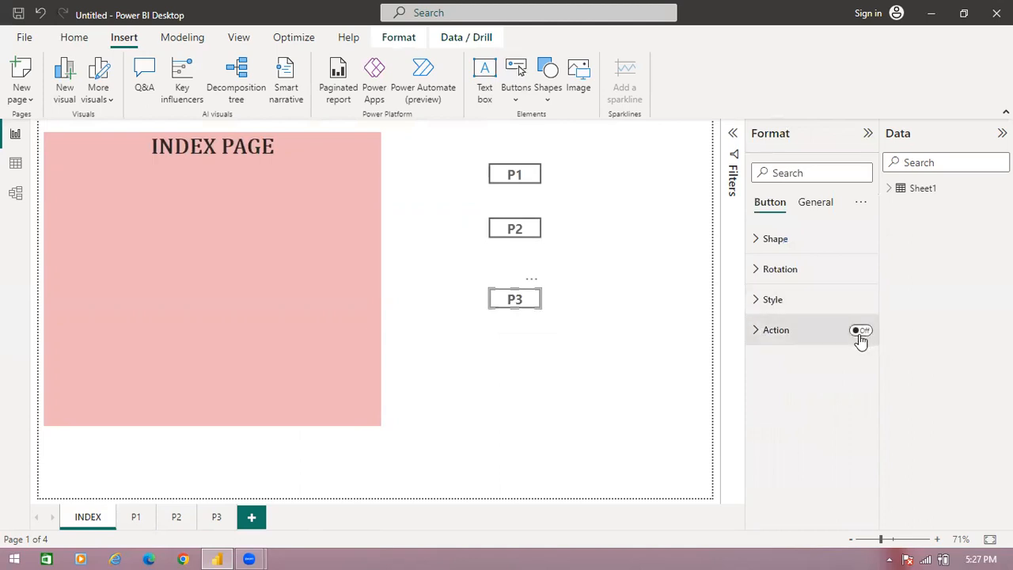
pyautogui.click(757, 332)
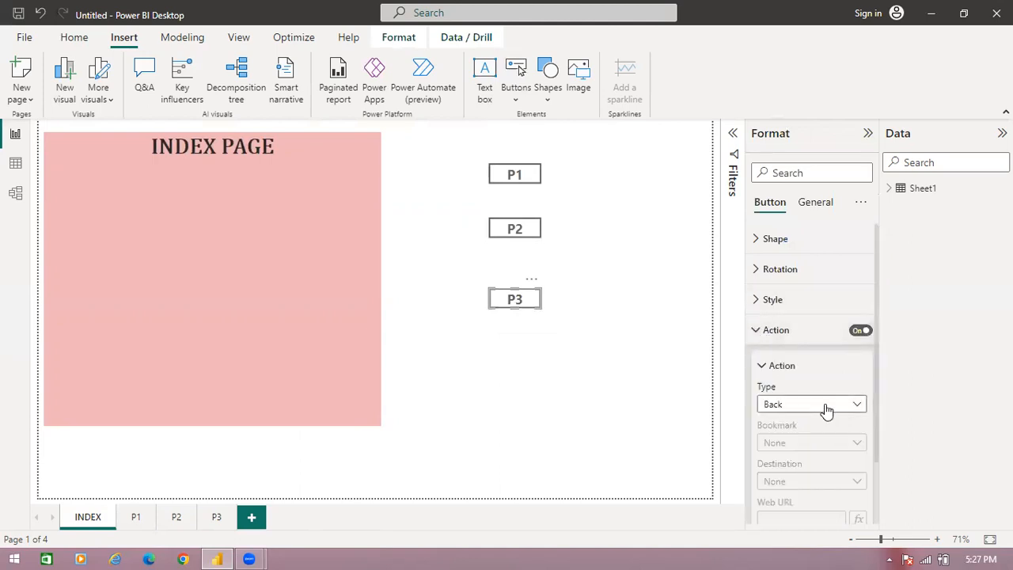
pyautogui.click(827, 408)
pyautogui.click(796, 317)
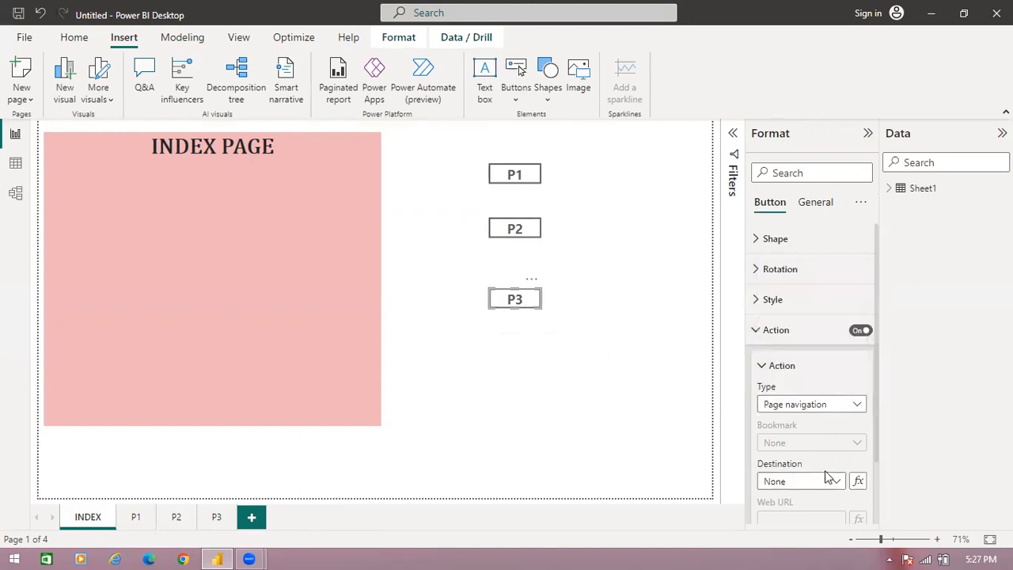
pyautogui.click(828, 481)
pyautogui.click(824, 464)
pyautogui.keyDown('ctrl'); pyautogui.click(521, 296); pyautogui.keyUp('ctrl')
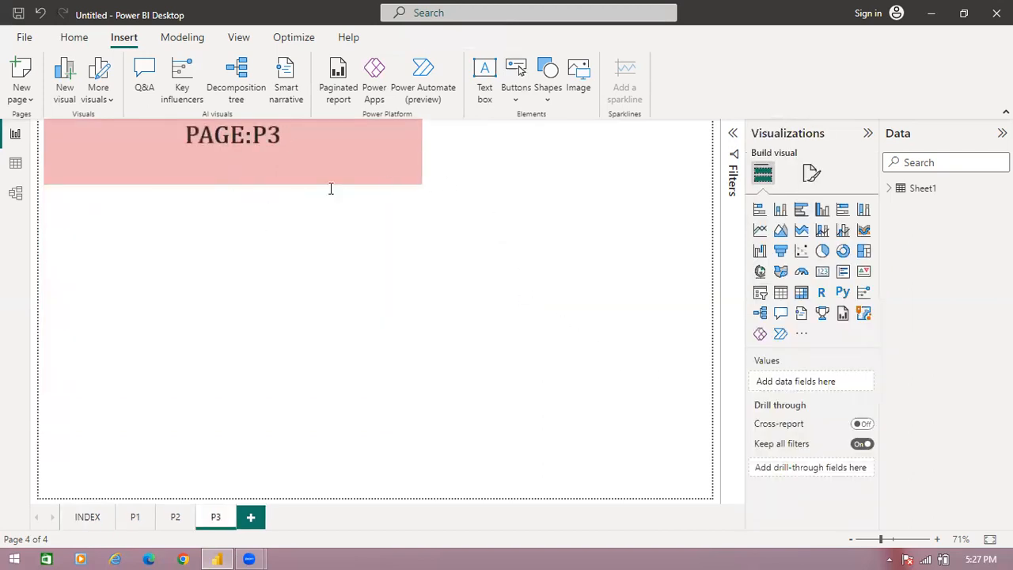
# - Return to the INDEX page and follow the P1 button's link to page P1
pyautogui.click(90, 521)
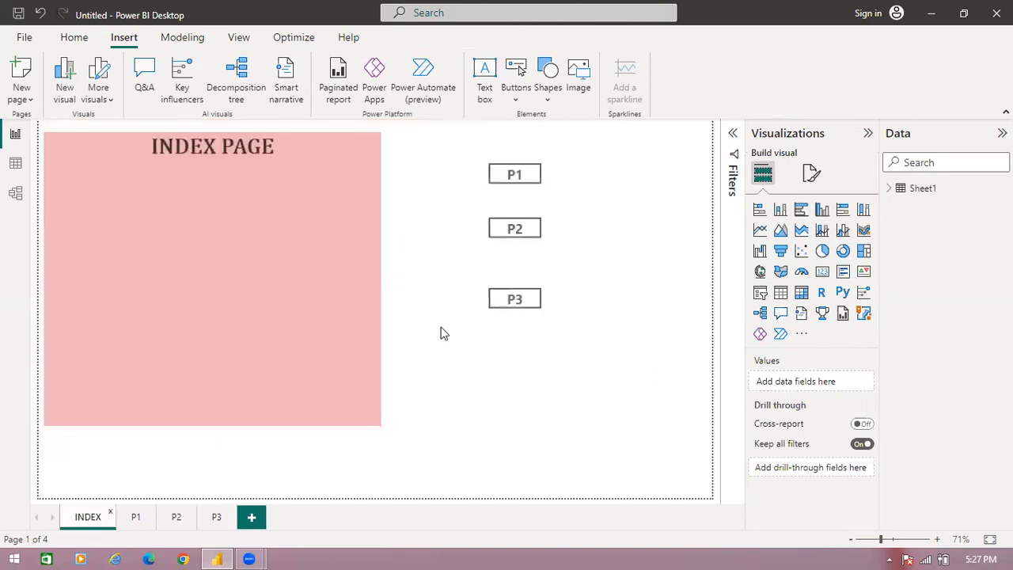
pyautogui.click(525, 184)
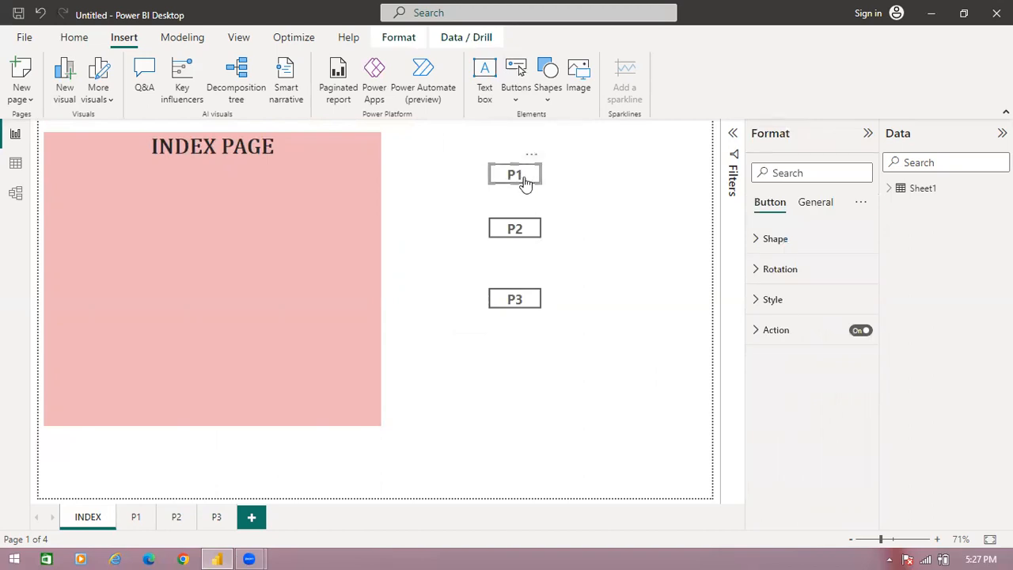
pyautogui.keyDown('ctrl'); pyautogui.click(525, 182); pyautogui.keyUp('ctrl')
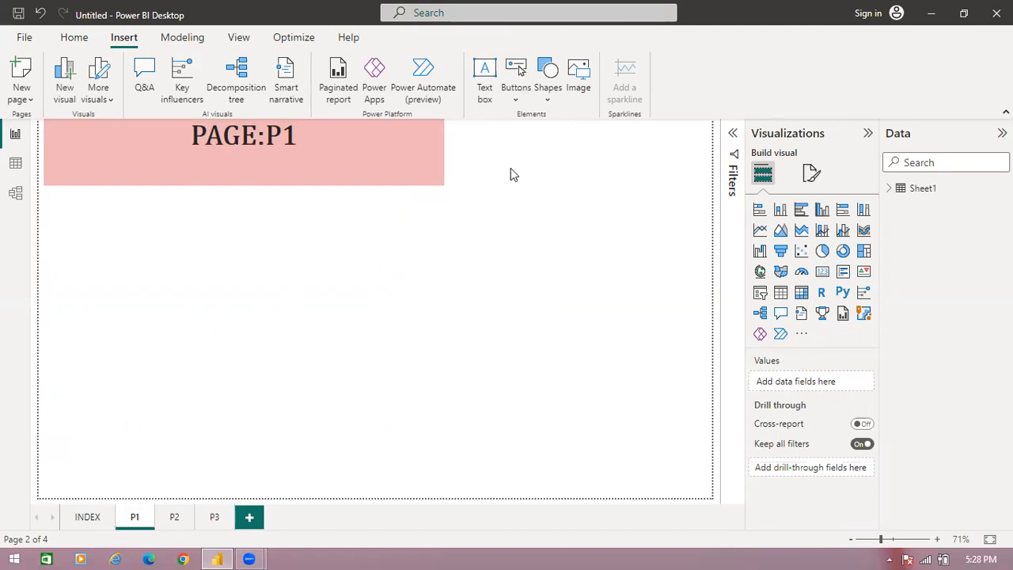
# - Insert a Back button on page P1, place it enlarged beside the PAGE:P1 banner, and follow it back to the INDEX page
pyautogui.click(517, 92)
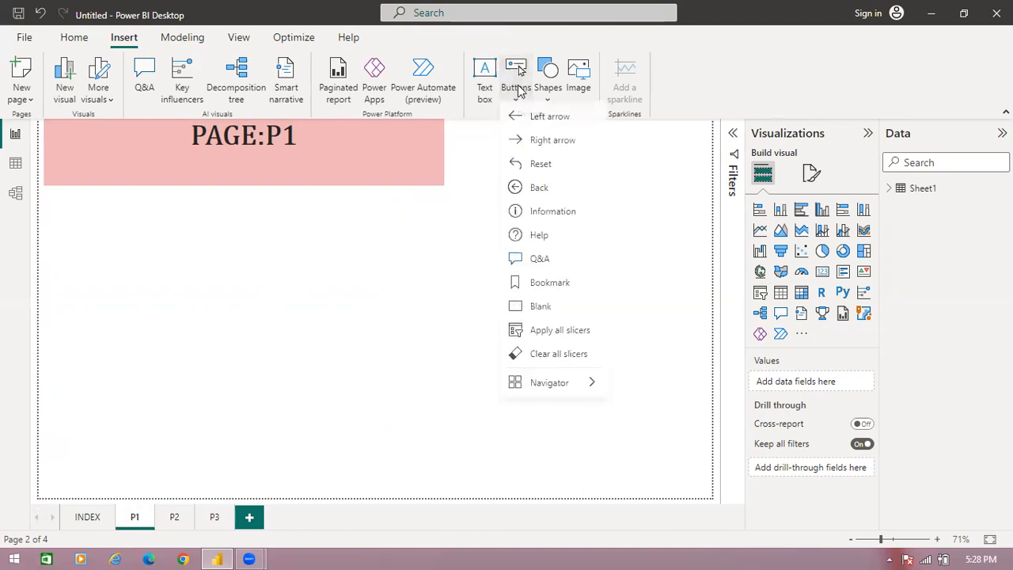
pyautogui.click(545, 197)
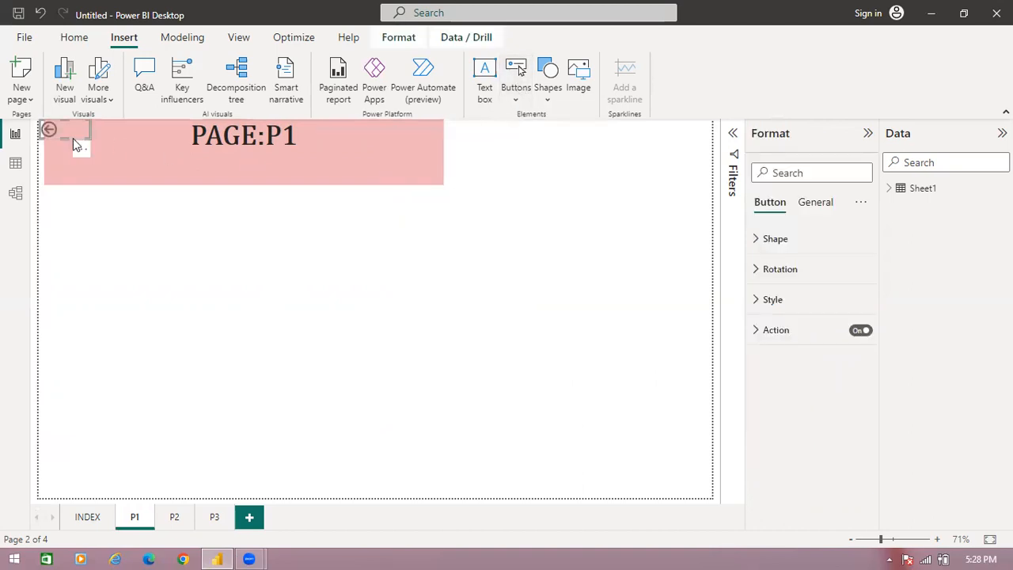
pyautogui.moveTo(76, 147); pyautogui.dragTo(538, 178)
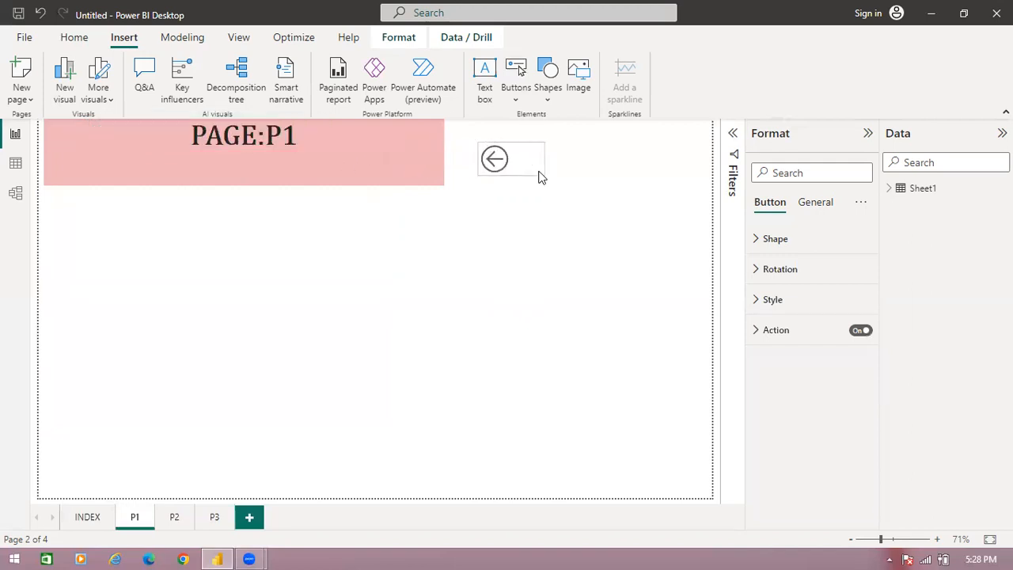
pyautogui.keyDown('ctrl'); pyautogui.click(494, 161); pyautogui.keyUp('ctrl')
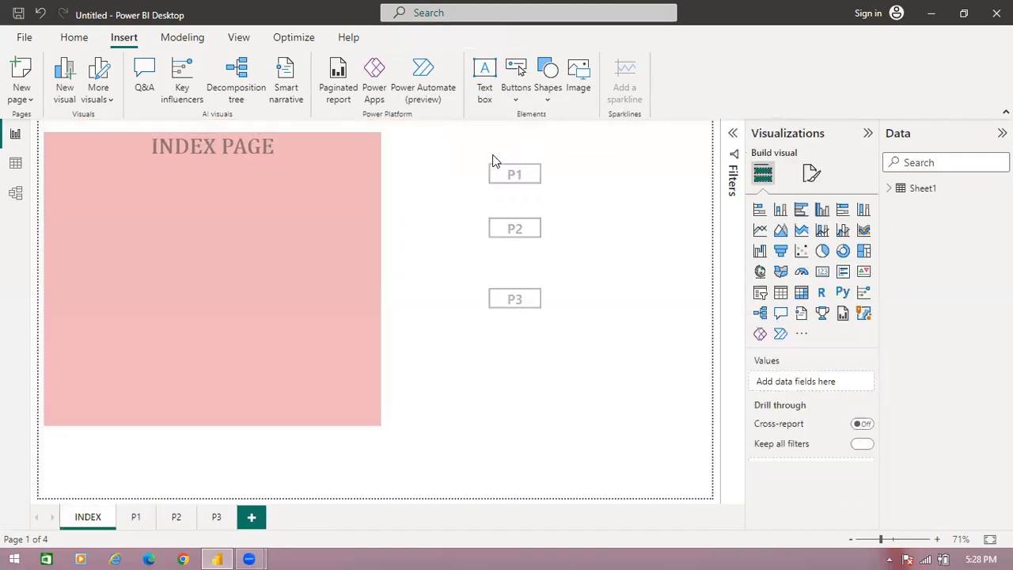
# - Insert a Back button on page P2, place it slightly enlarged beside the PAGE:P2 banner, and follow it back to the INDEX page
pyautogui.click(177, 516)
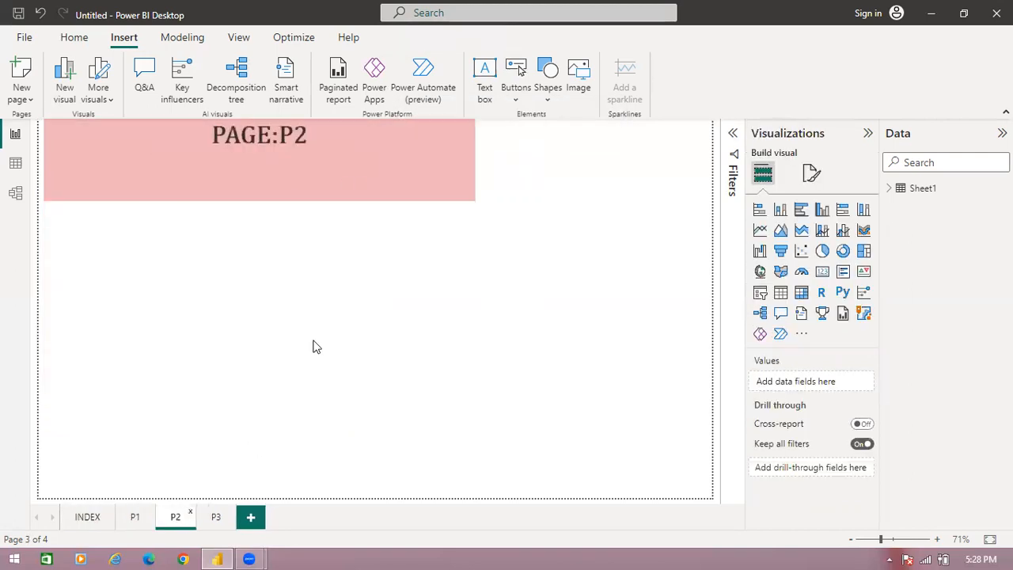
pyautogui.click(523, 96)
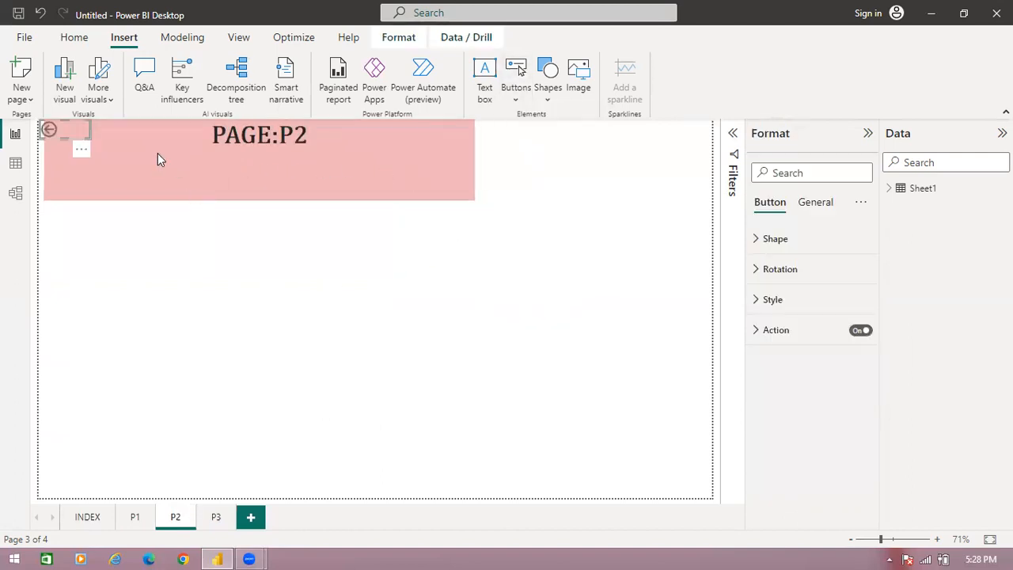
pyautogui.moveTo(75, 134); pyautogui.dragTo(566, 175)
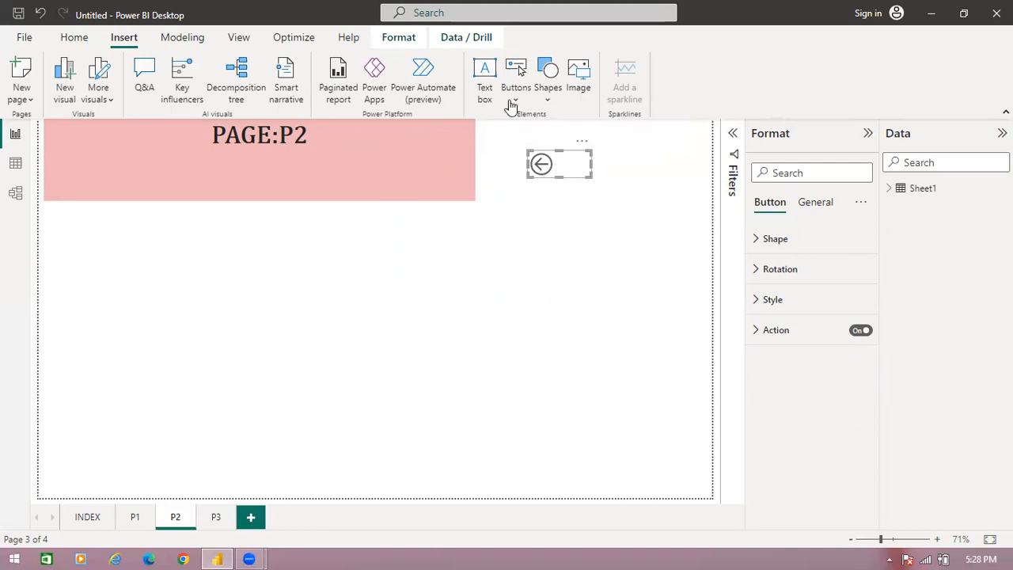
pyautogui.keyDown('ctrl'); pyautogui.click(544, 166); pyautogui.keyUp('ctrl')
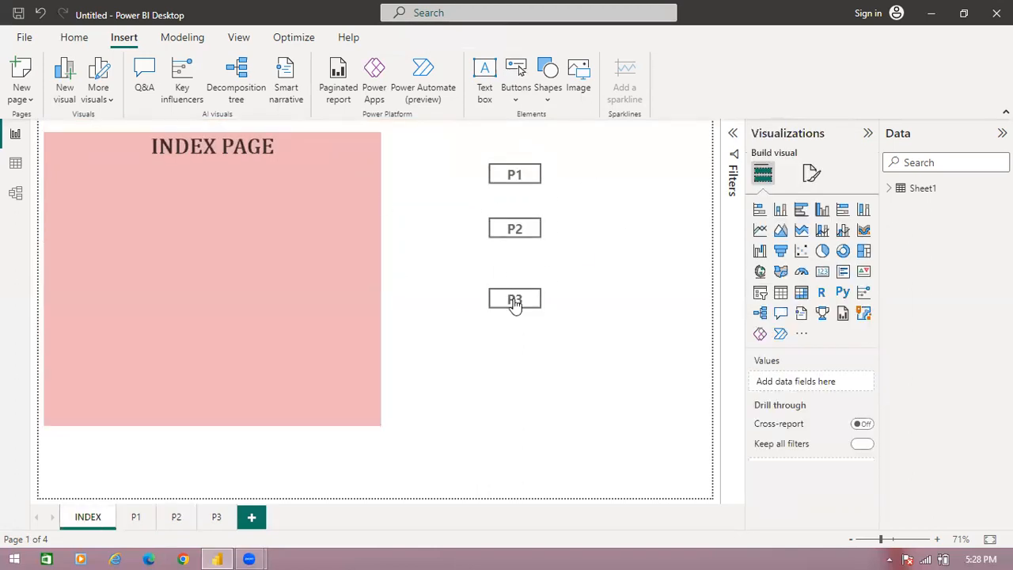
# - Insert a Back button on page P3, place it enlarged beside the PAGE:P3 banner, and follow it back to the INDEX page
pyautogui.click(214, 517)
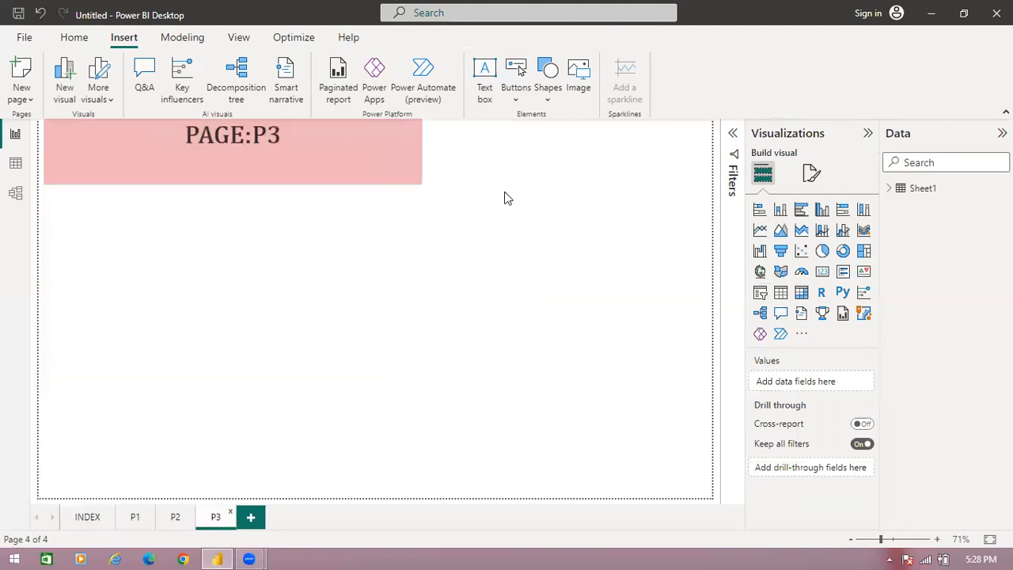
pyautogui.click(518, 93)
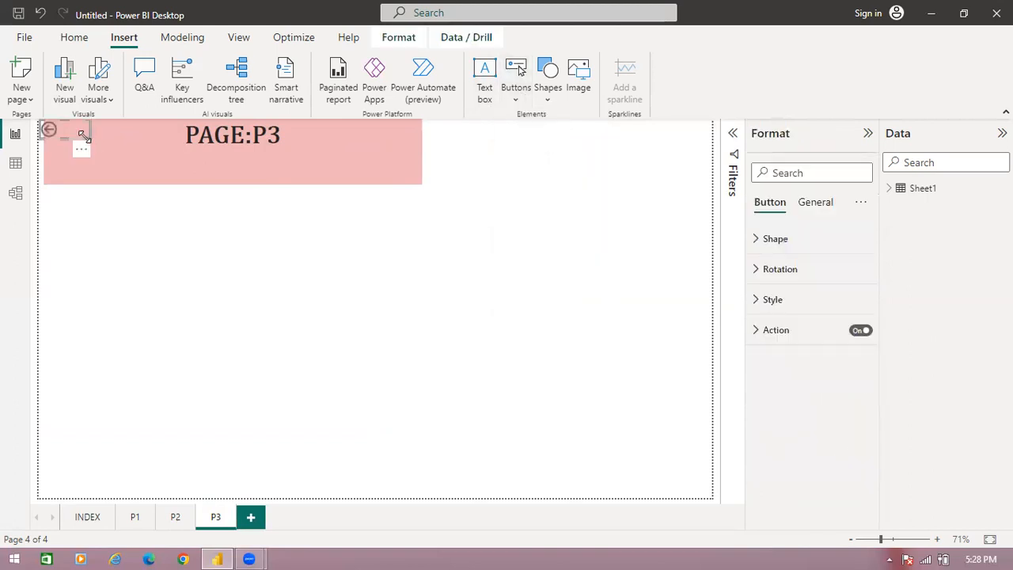
pyautogui.moveTo(83, 136); pyautogui.dragTo(484, 143)
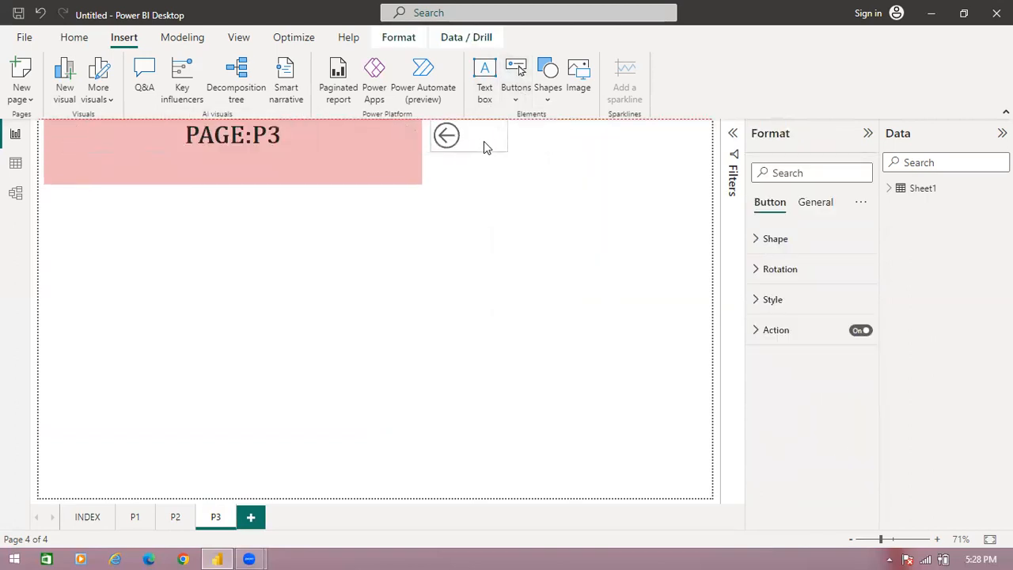
pyautogui.keyDown('ctrl'); pyautogui.click(438, 135); pyautogui.keyUp('ctrl')
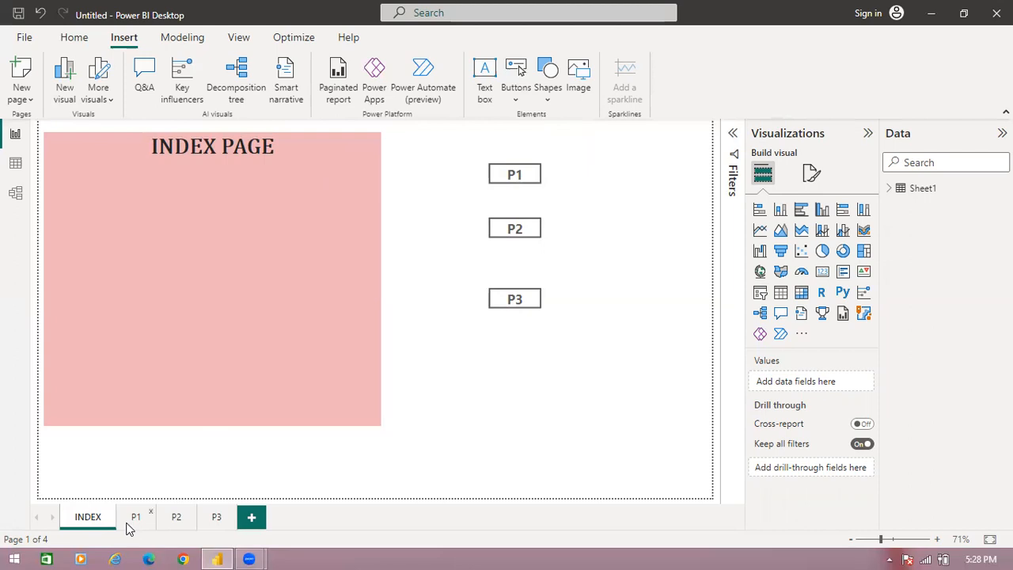
# - Test the navigation by following the P1, P2 and P3 buttons in turn, returning to INDEX with each page's Back button
pyautogui.keyDown('ctrl'); pyautogui.click(514, 177); pyautogui.keyUp('ctrl')
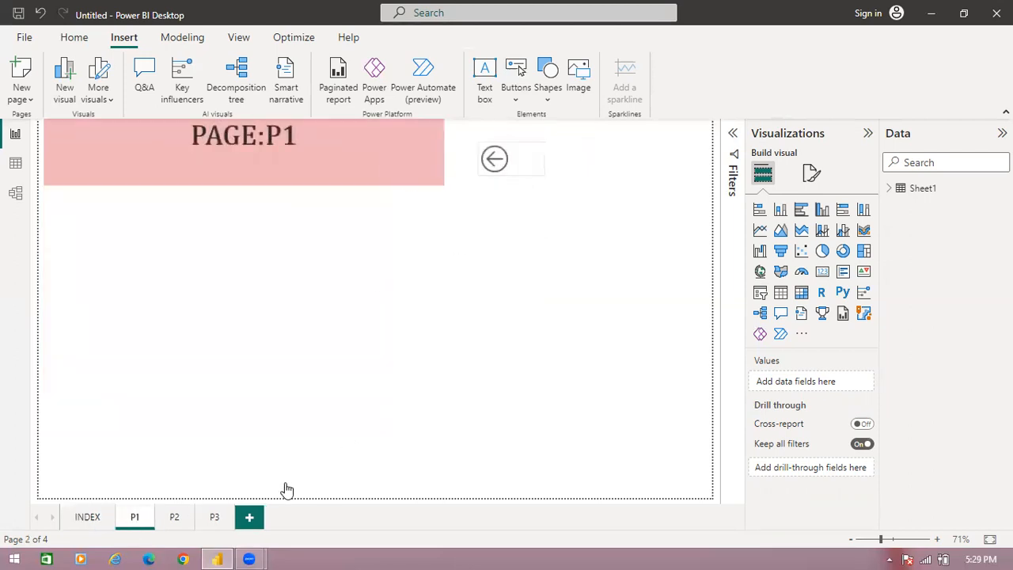
pyautogui.keyDown('ctrl'); pyautogui.click(496, 161); pyautogui.keyUp('ctrl')
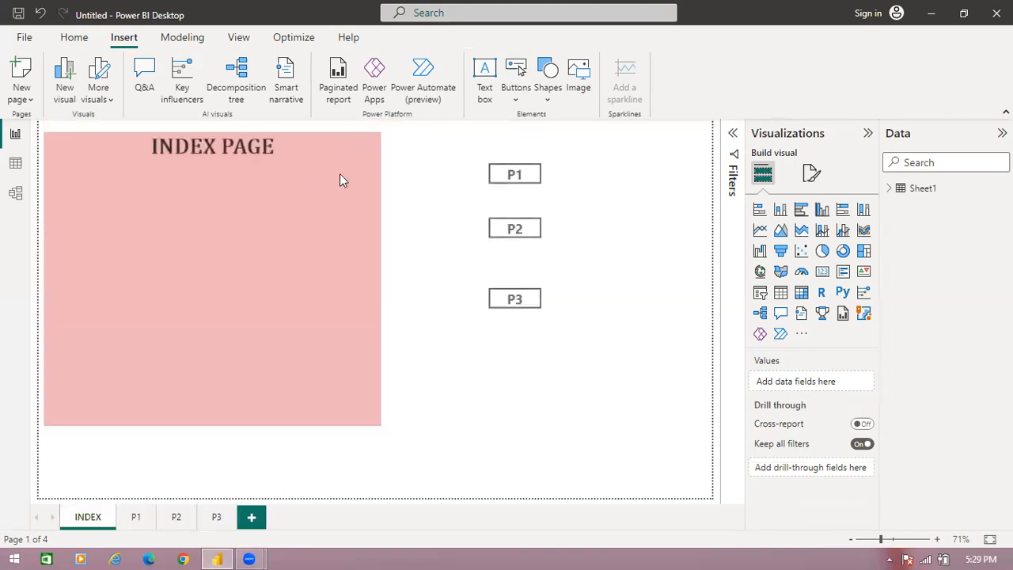
pyautogui.keyDown('ctrl'); pyautogui.click(520, 236); pyautogui.keyUp('ctrl')
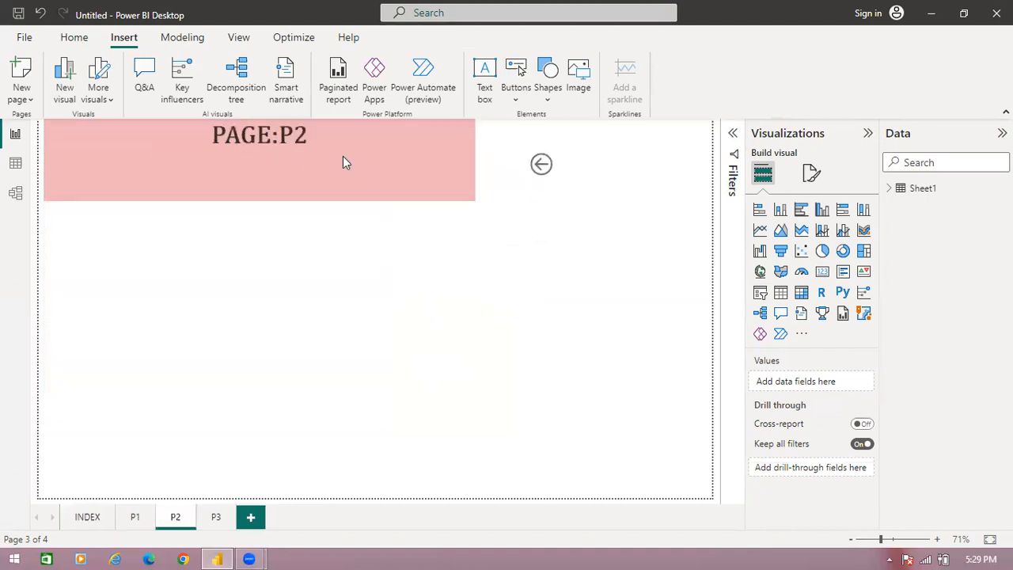
pyautogui.keyDown('ctrl'); pyautogui.click(542, 167); pyautogui.keyUp('ctrl')
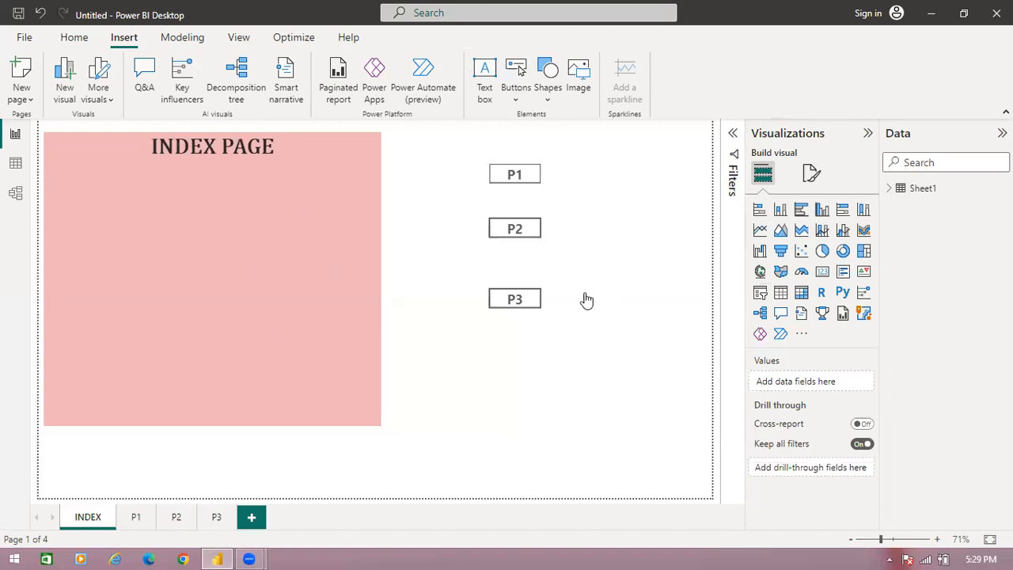
pyautogui.keyDown('ctrl'); pyautogui.click(540, 304); pyautogui.keyUp('ctrl')
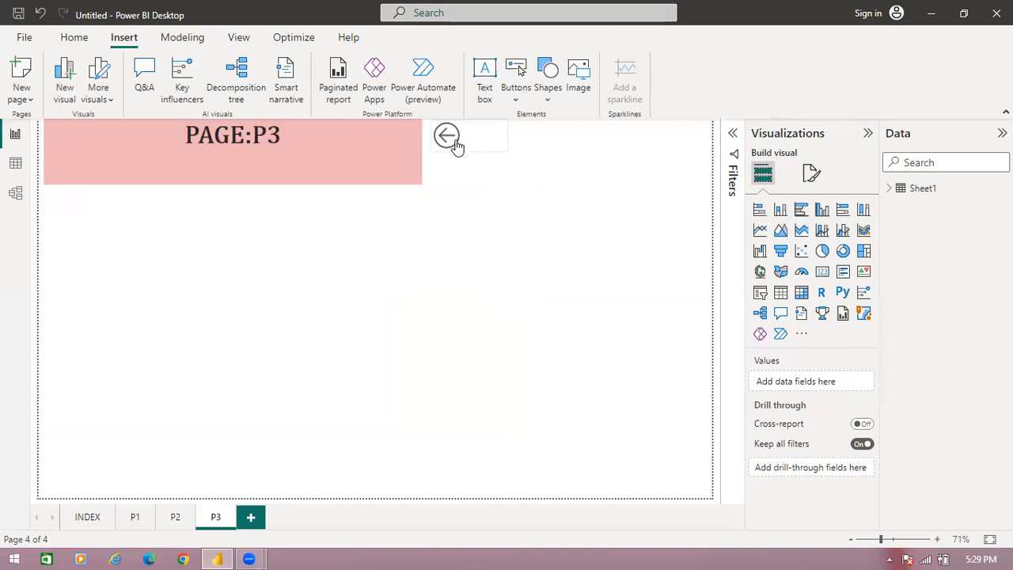
pyautogui.keyDown('ctrl'); pyautogui.click(449, 138); pyautogui.keyUp('ctrl')
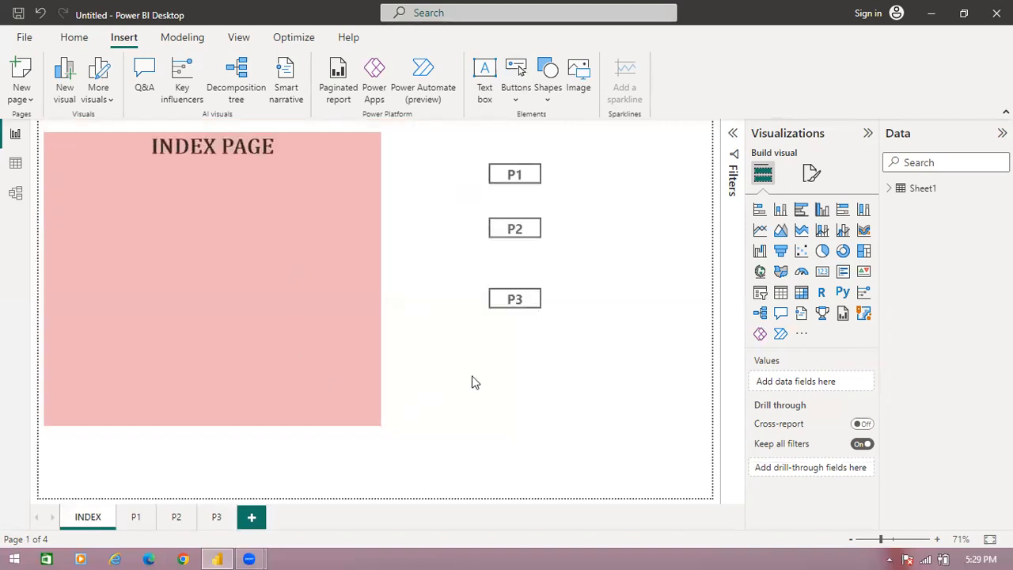